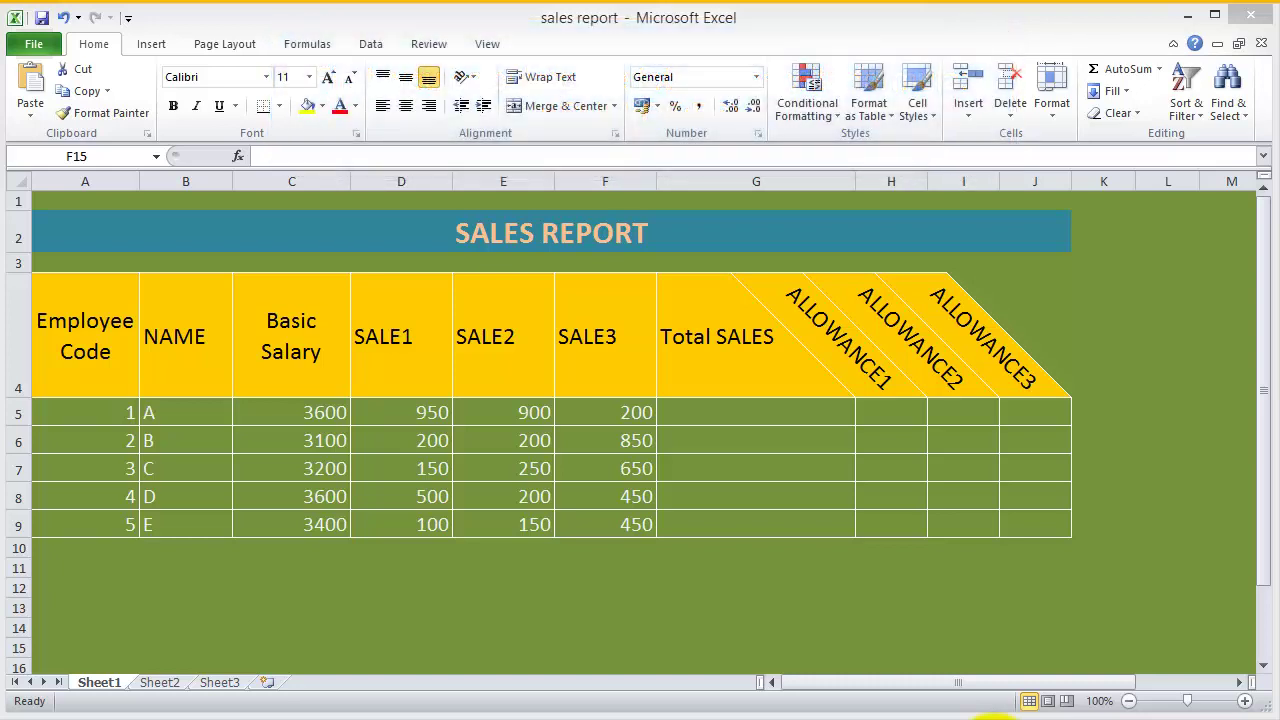
Step: Enter =SUM(D5:F5) in G5 and fill it down to G9, giving 2050, 1250, 1050, 1150, 700
{"action": "left_click", "coordinate": [718, 410]}
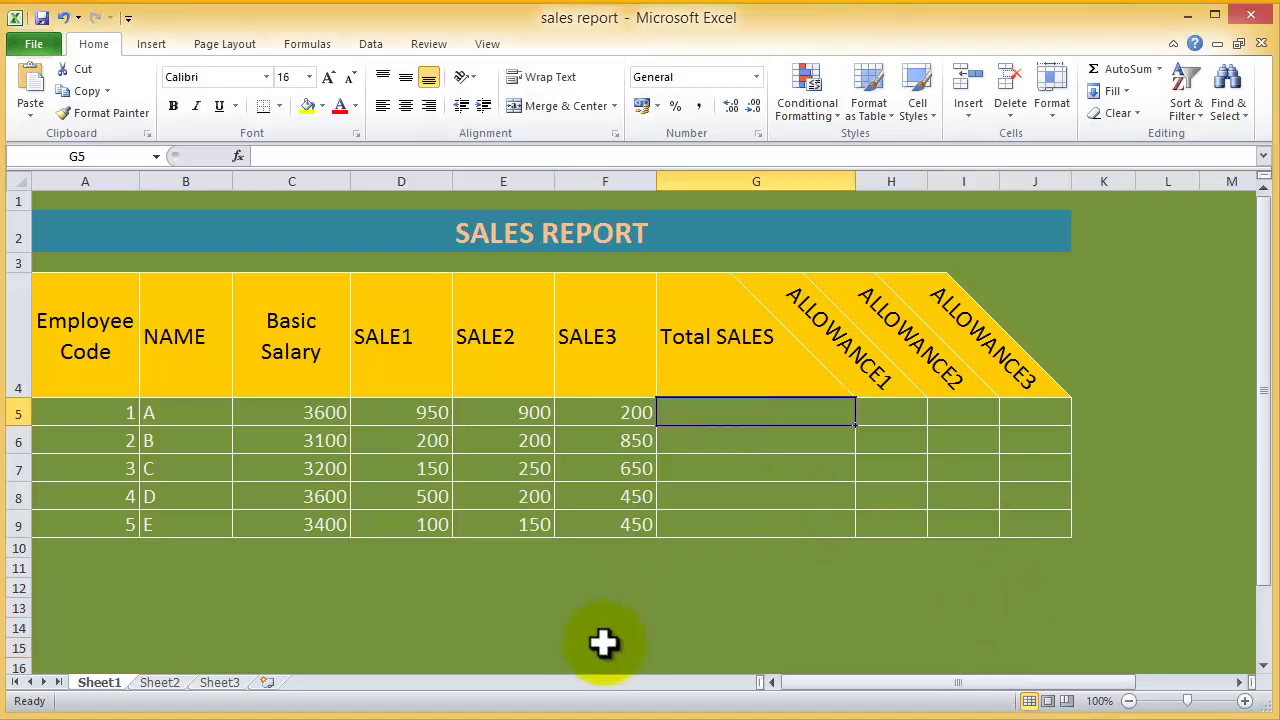
{"action": "type", "text": "=S"}
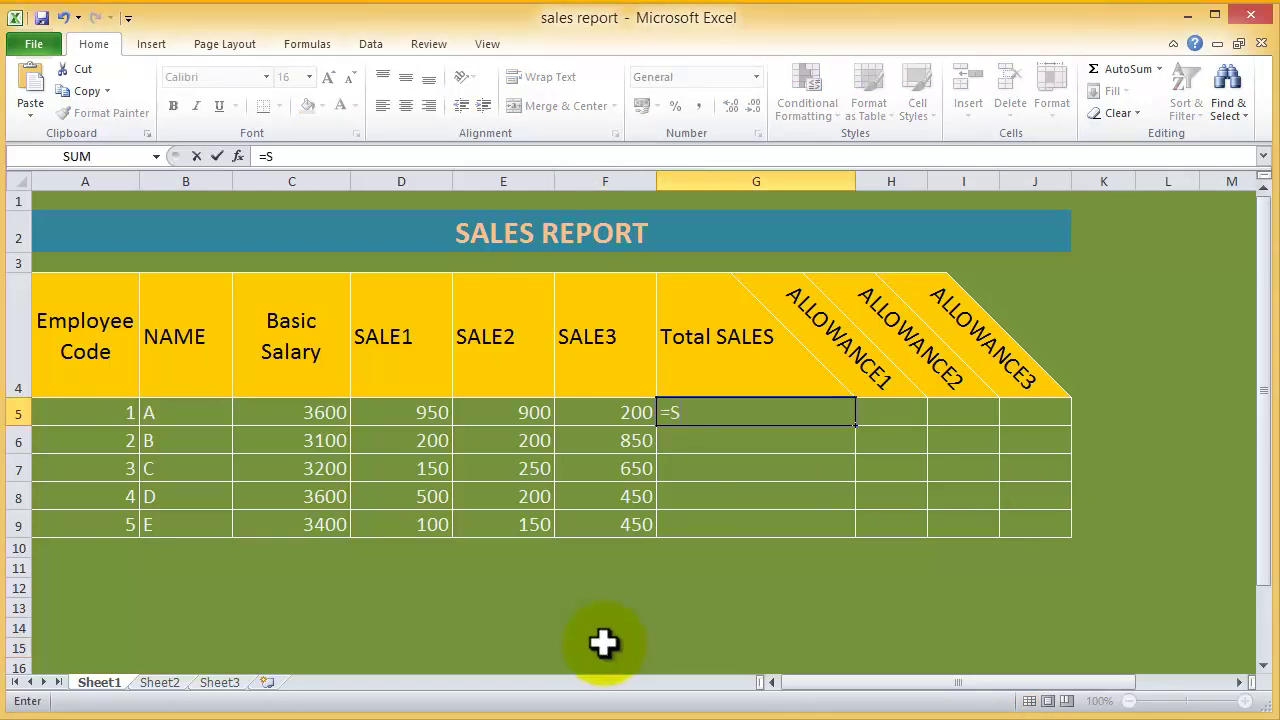
{"action": "type", "text": "UM("}
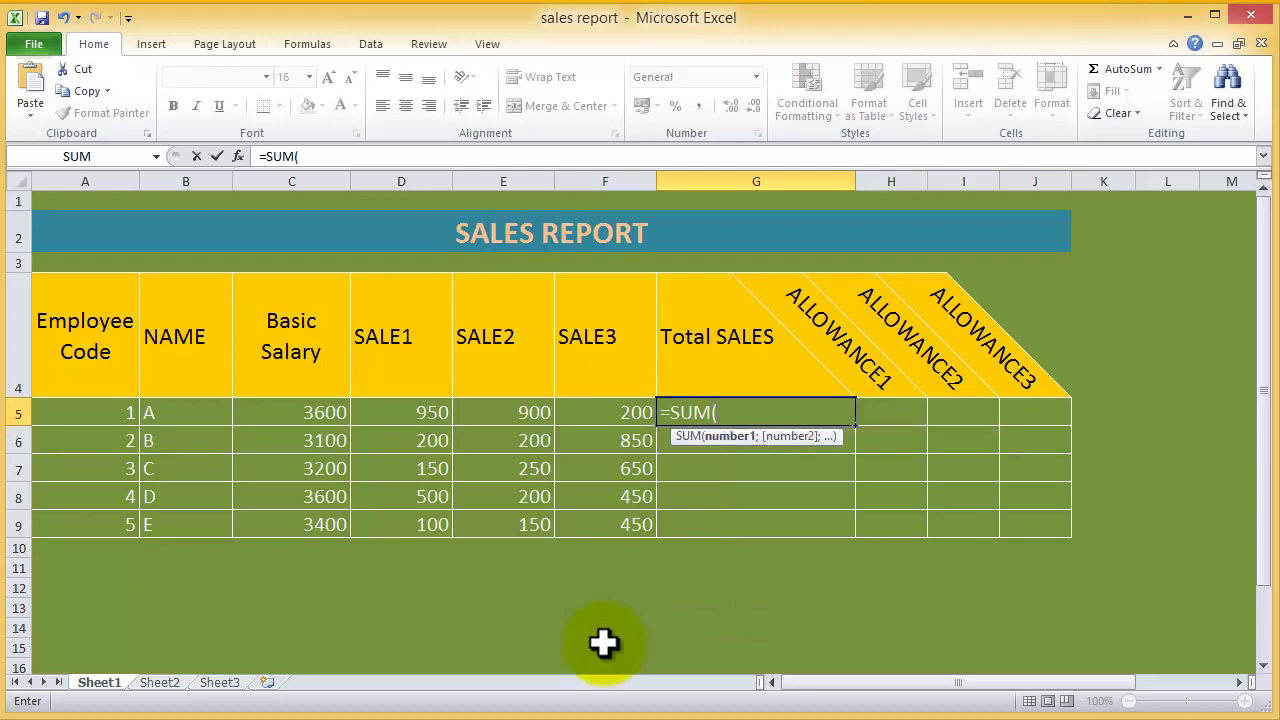
{"action": "left_click", "coordinate": [418, 415]}
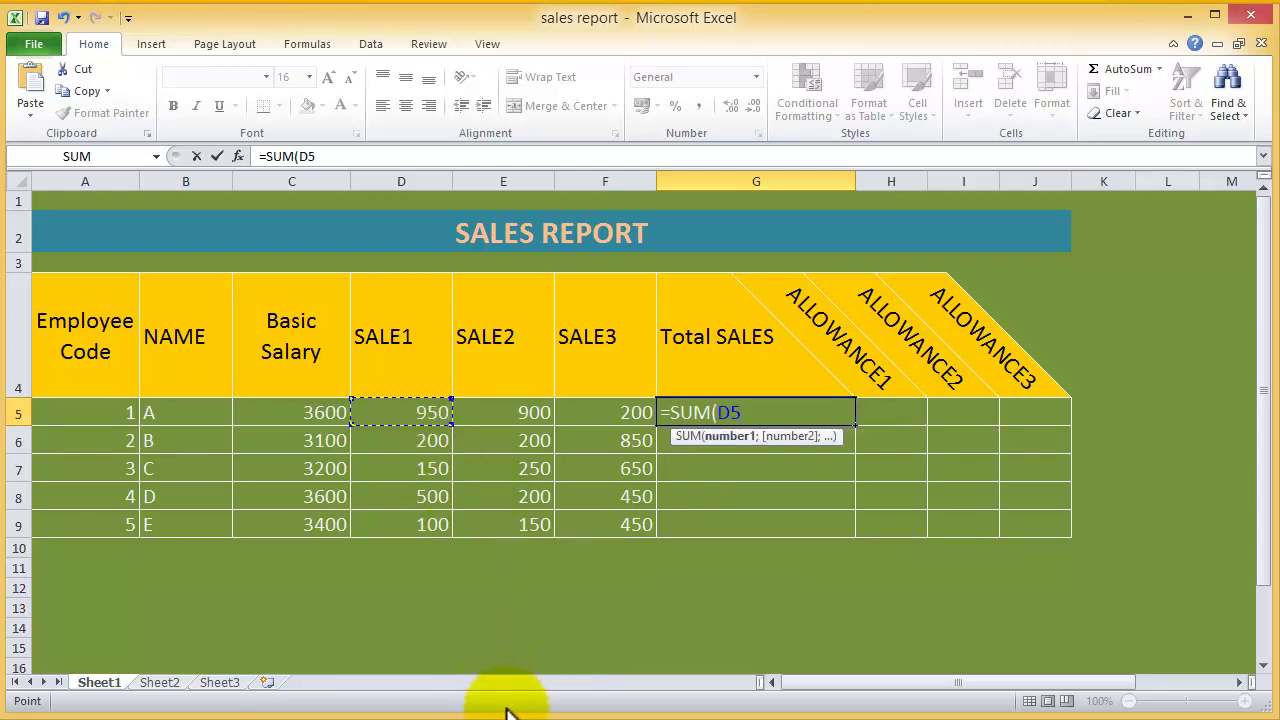
{"action": "key", "text": "F8"}
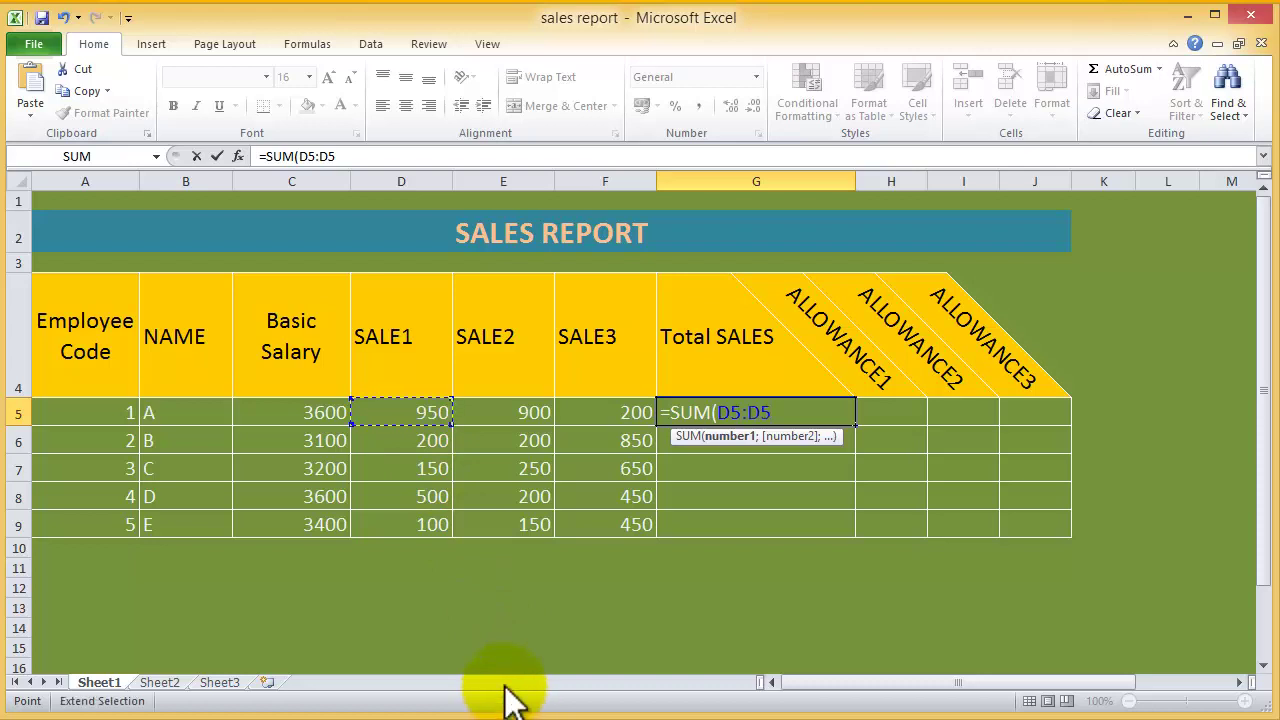
{"action": "left_click", "coordinate": [623, 406]}
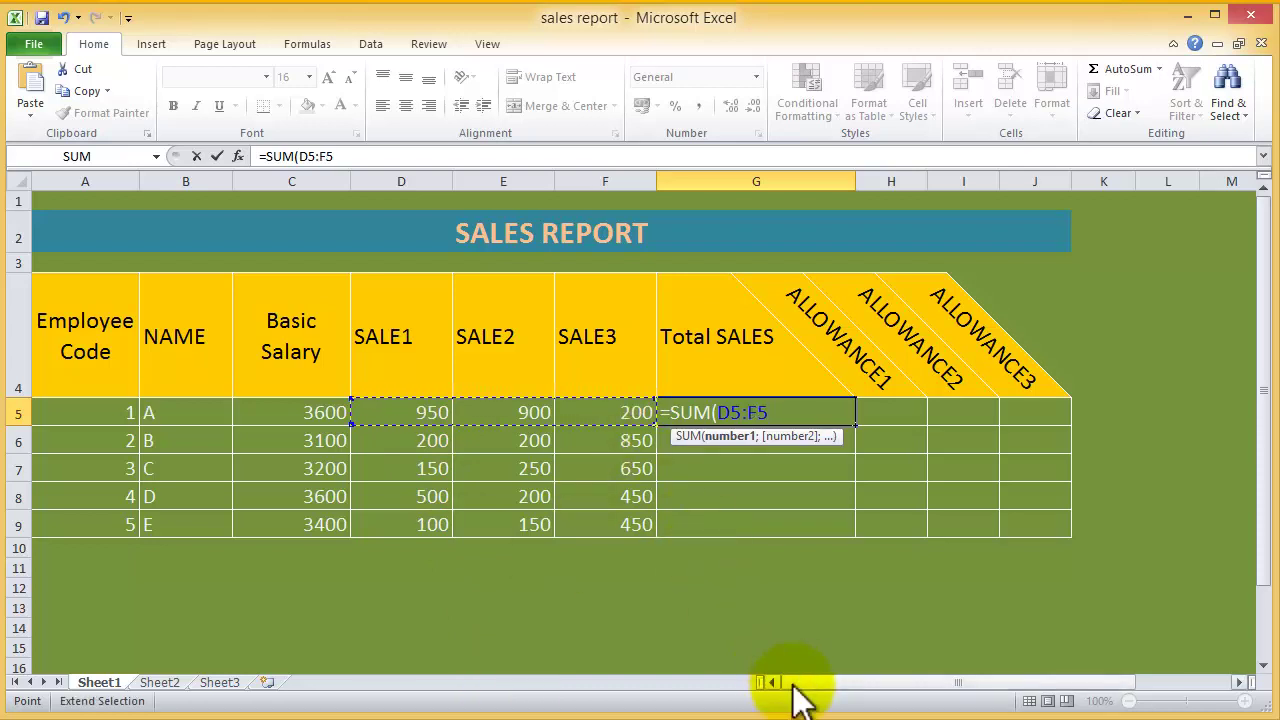
{"action": "type", "text": ")"}
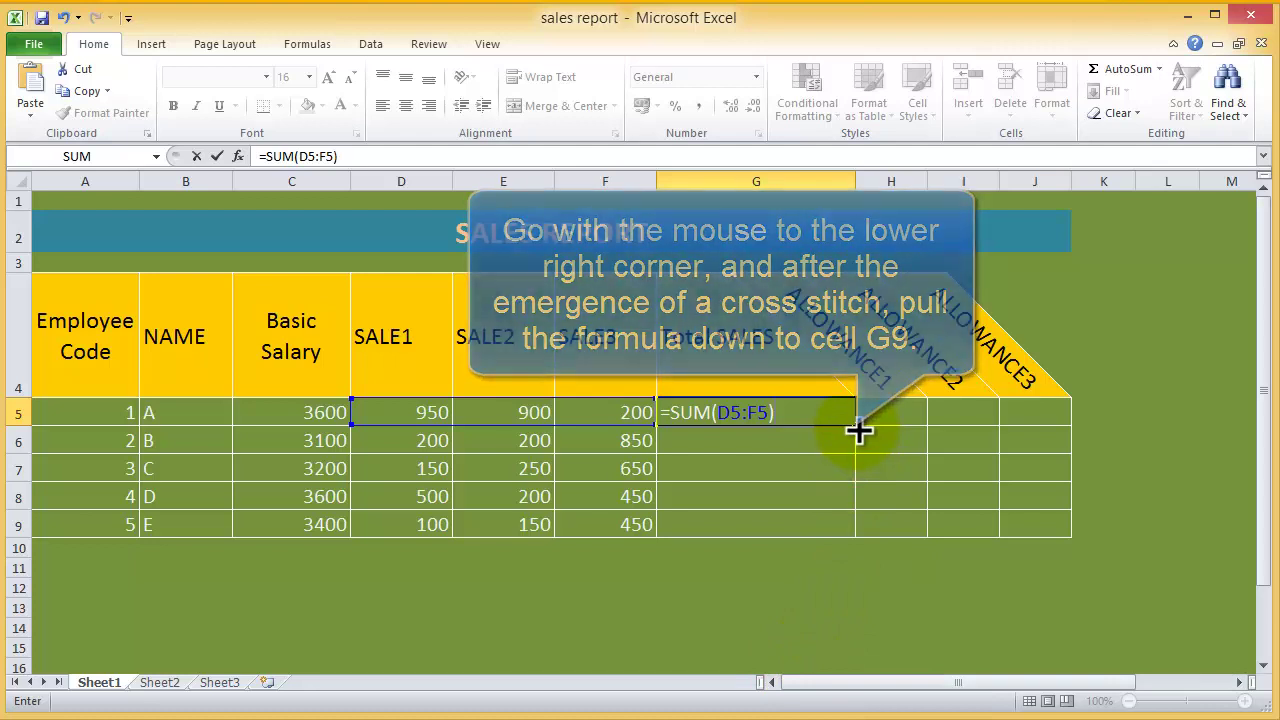
{"action": "key", "text": "ctrl+Return"}
{"action": "left_click_drag", "start_coordinate": [858, 430], "coordinate": [858, 530]}
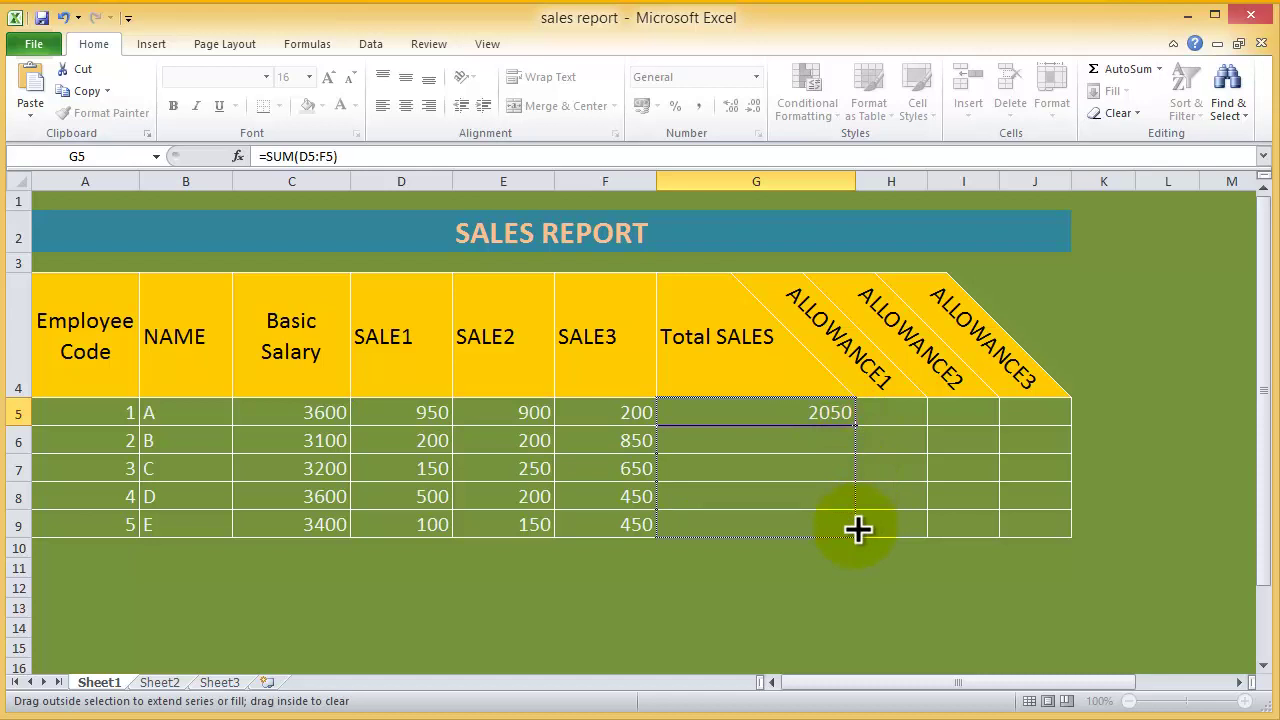
{"action": "left_click_drag", "start_coordinate": [855, 525], "coordinate": [855, 526]}
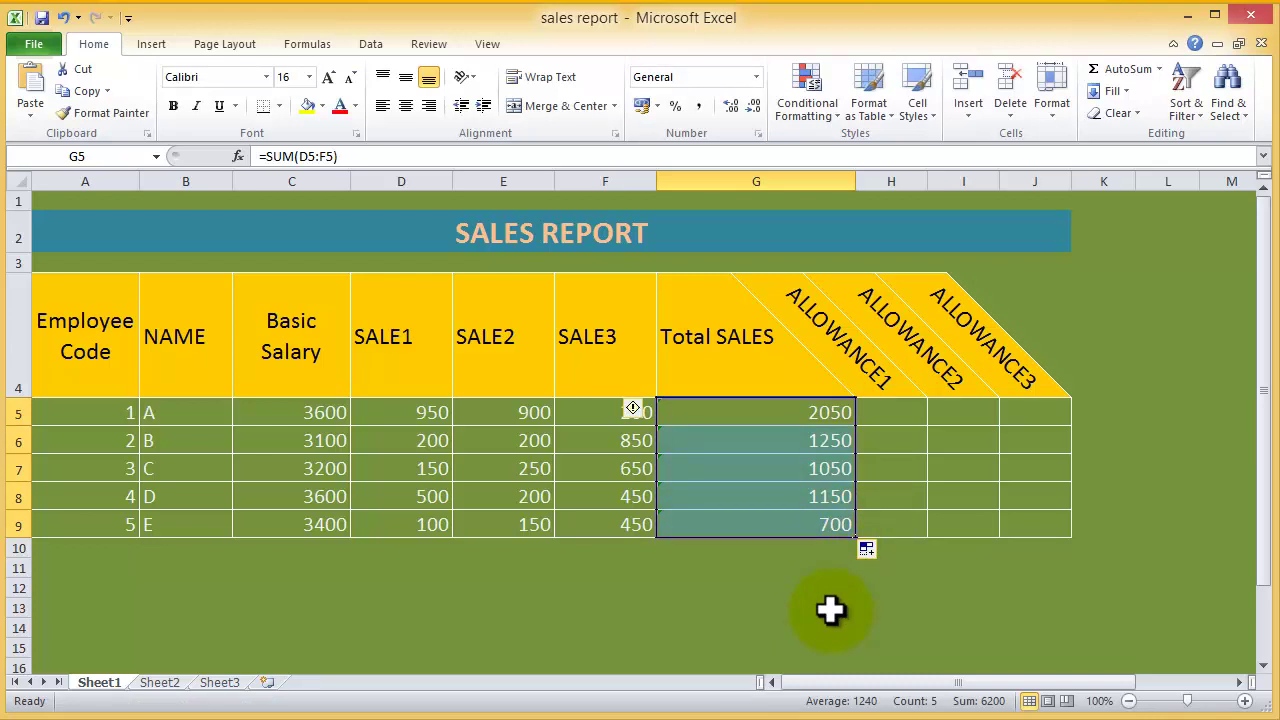
Step: In H5 start typing =IF(G5>=1000; C5*25%; followed by a nested IF for the false case
{"action": "left_click", "coordinate": [830, 610]}
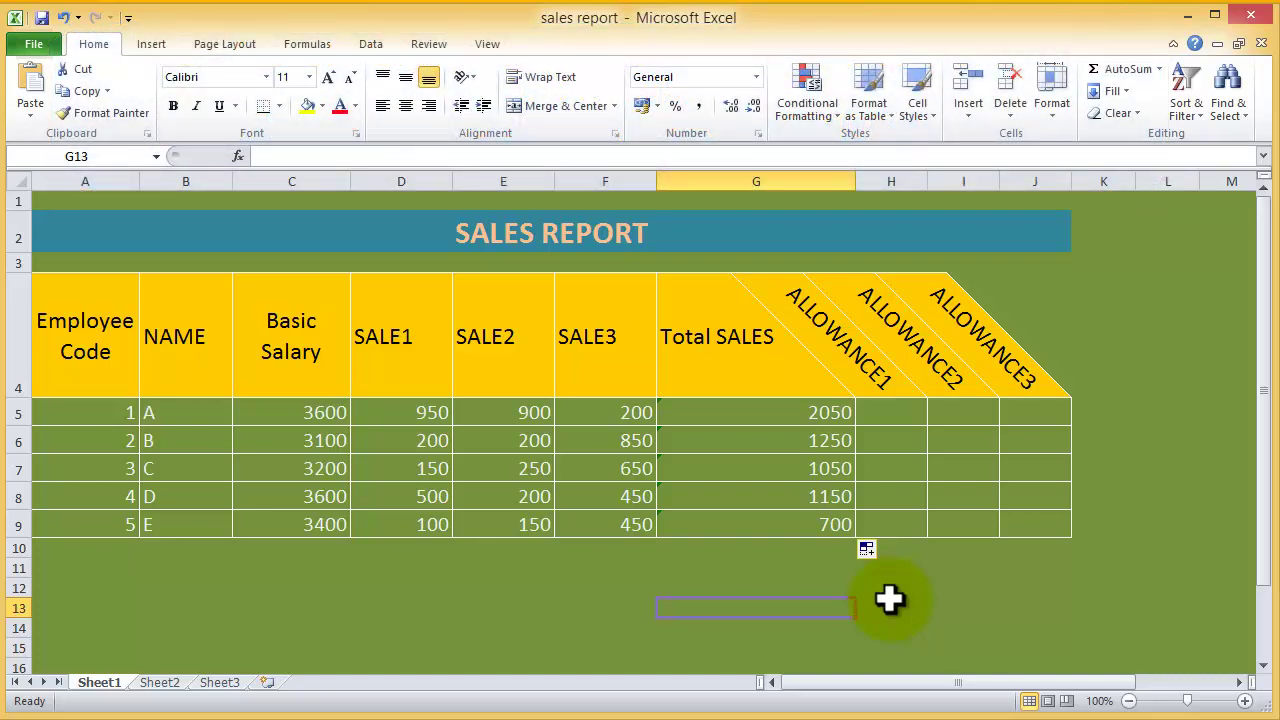
{"action": "left_click", "coordinate": [886, 418]}
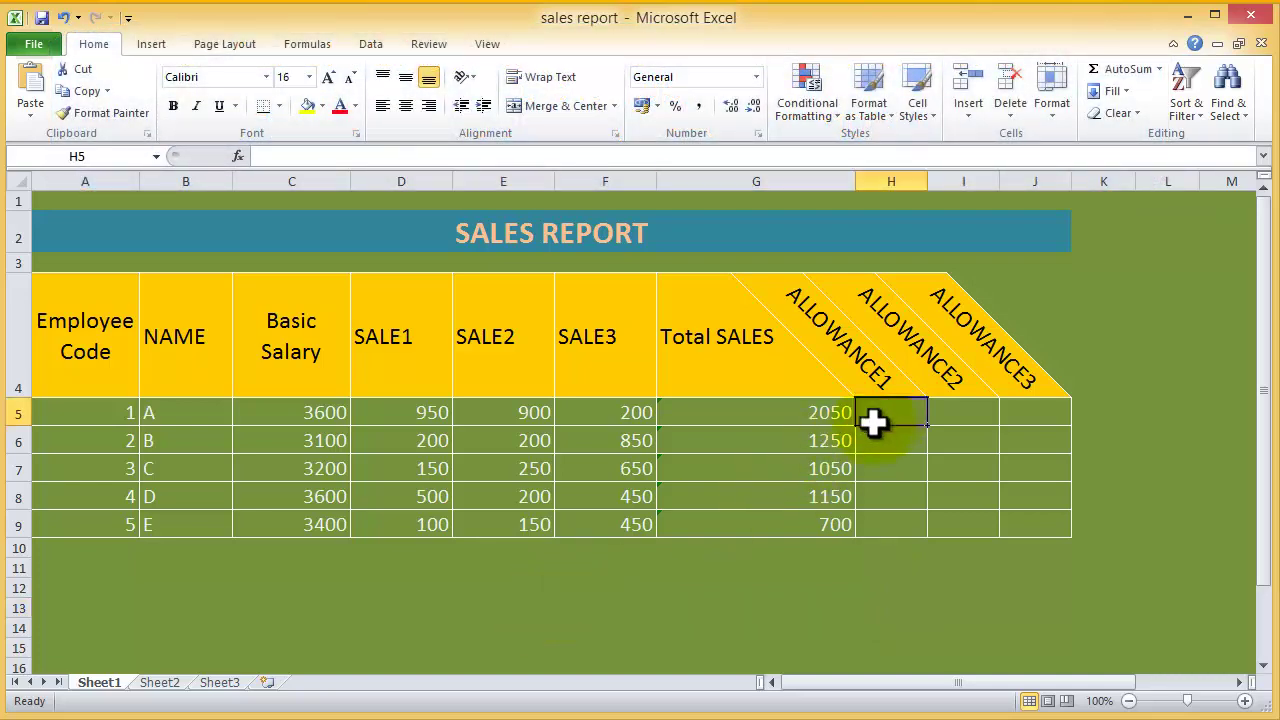
{"action": "left_click", "coordinate": [268, 157]}
{"action": "type", "text": "="}
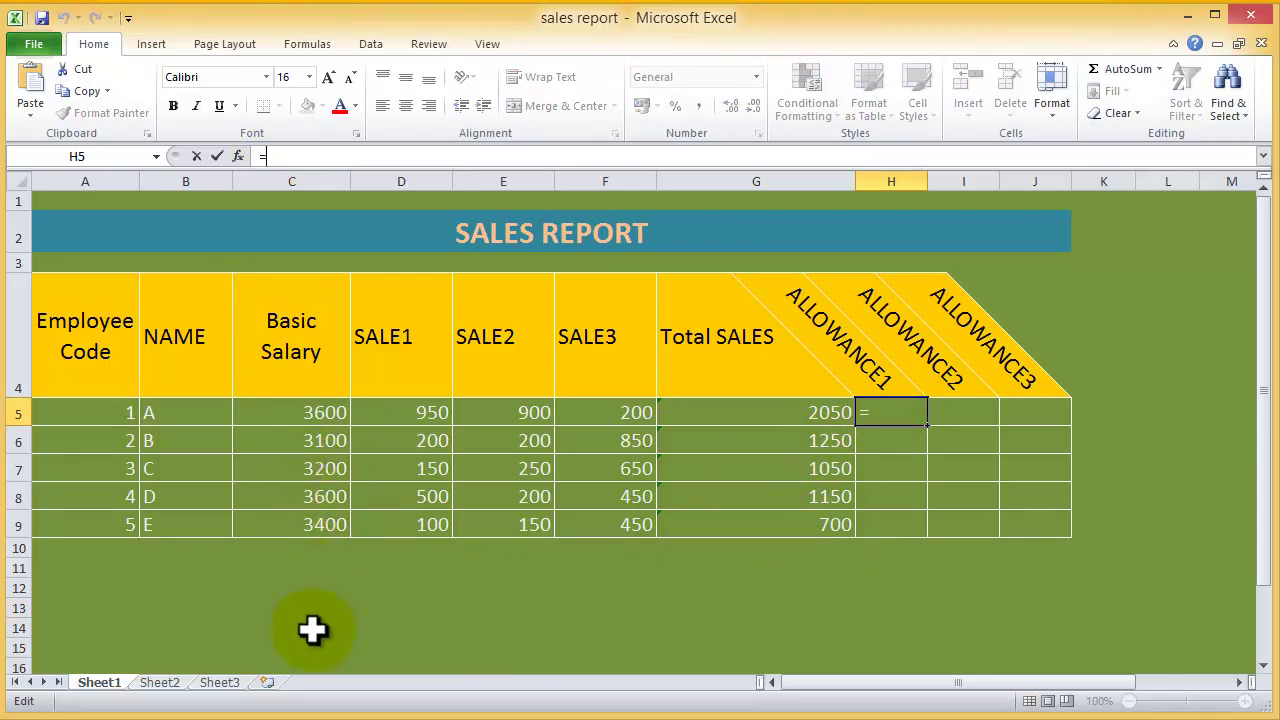
{"action": "type", "text": "IF"}
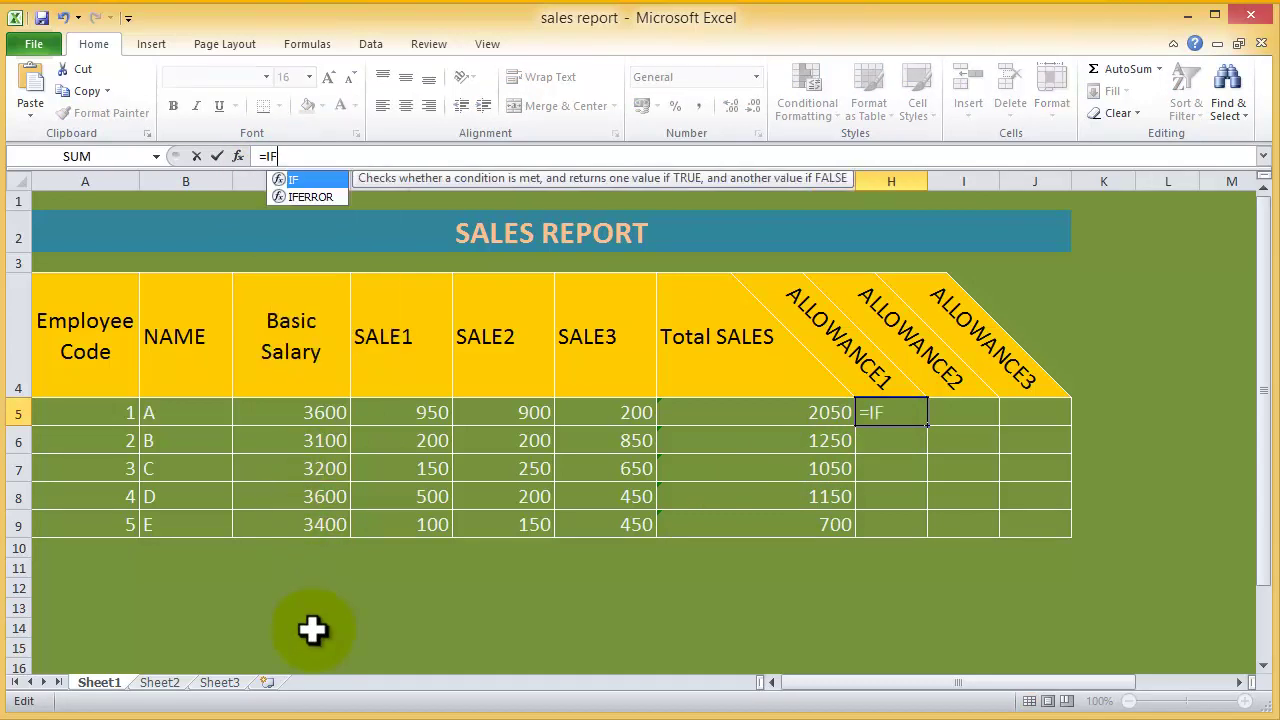
{"action": "type", "text": "("}
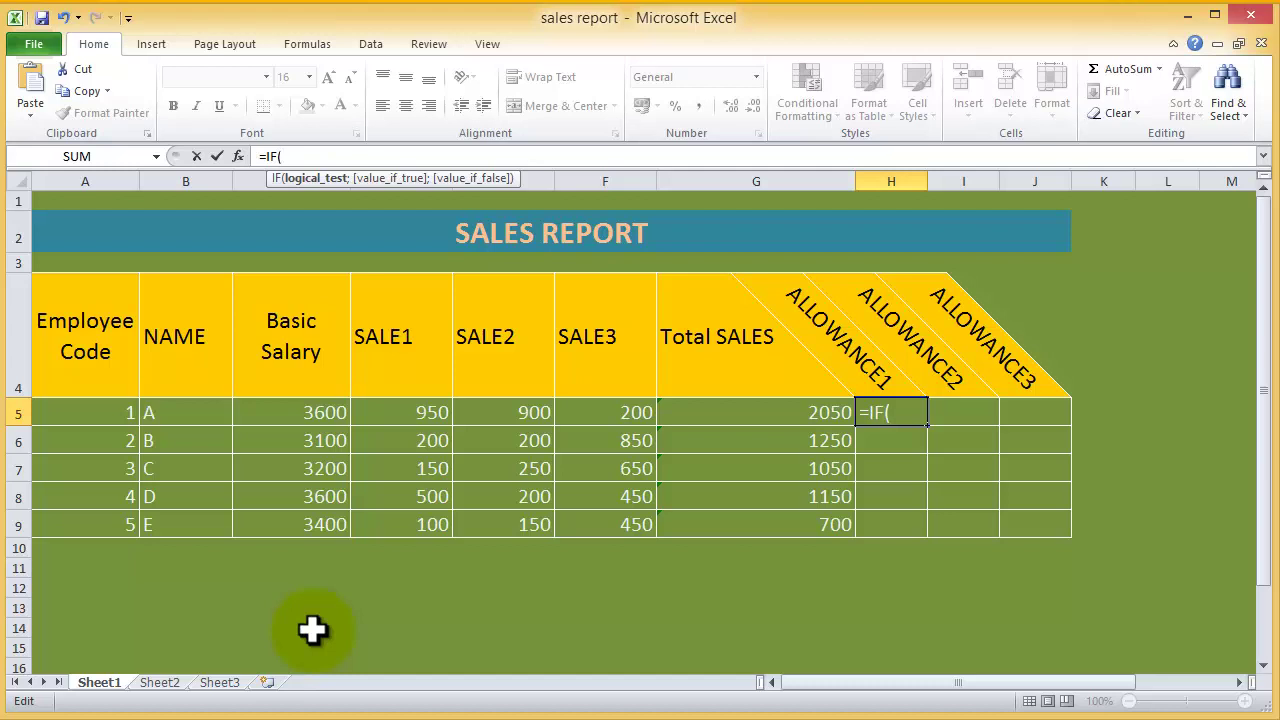
{"action": "type", "text": "G5"}
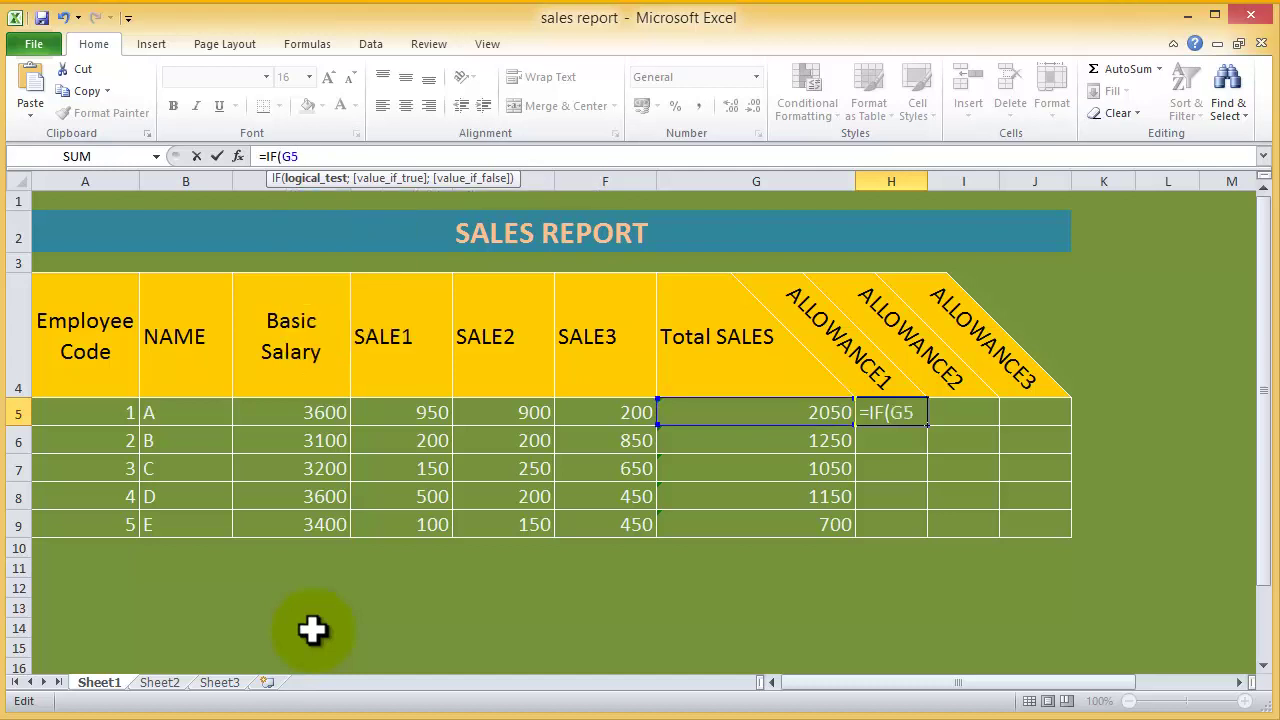
{"action": "type", "text": ">"}
{"action": "type", "text": "=1"}
{"action": "type", "text": "000"}
{"action": "type", "text": ";"}
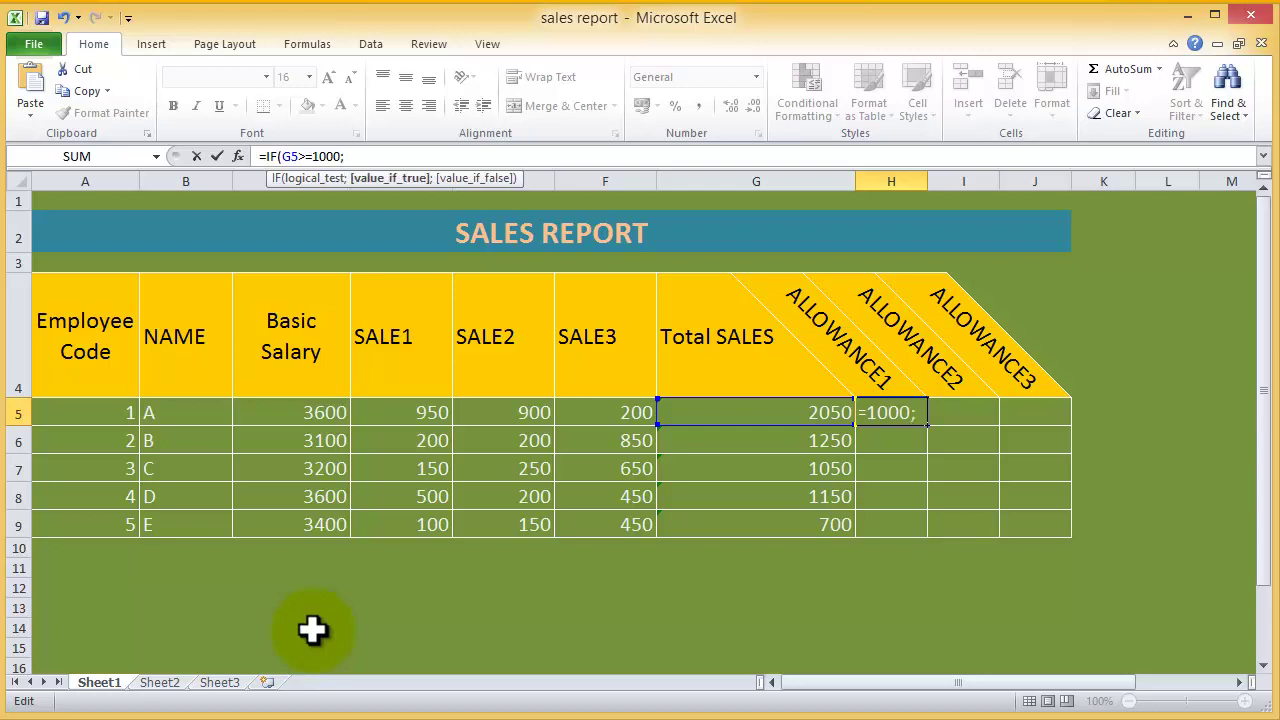
{"action": "type", "text": " C5"}
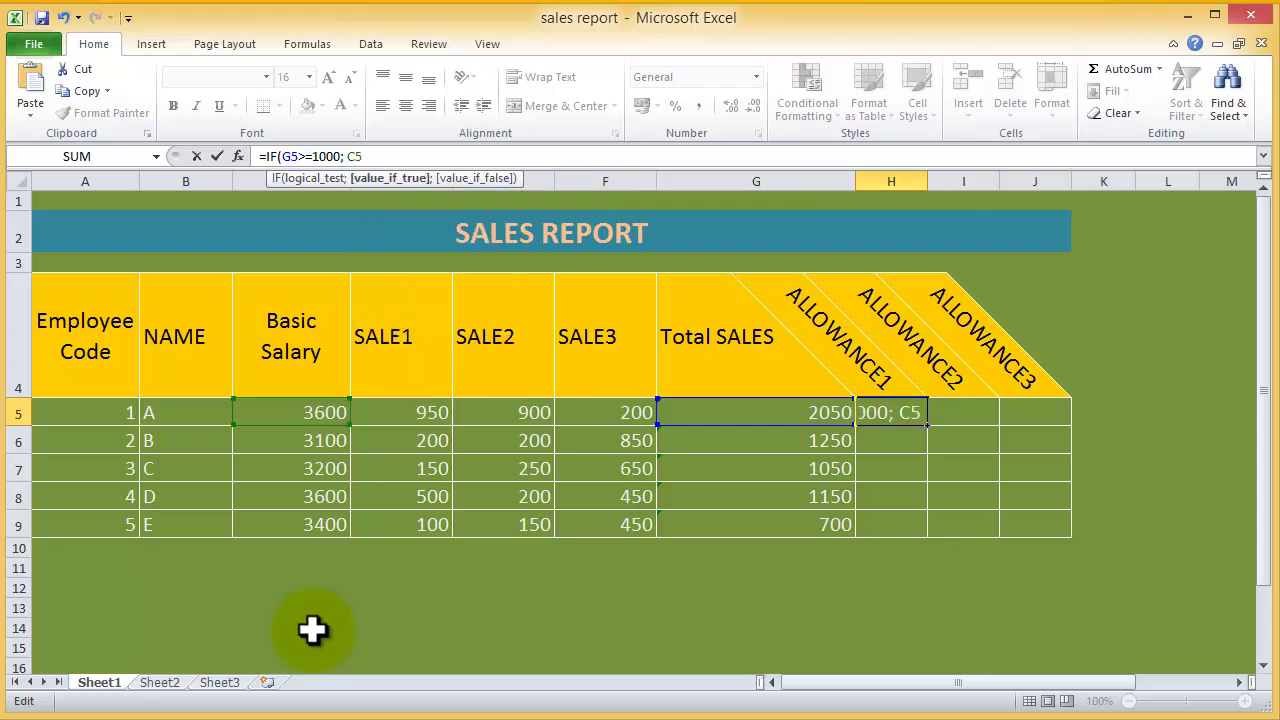
{"action": "type", "text": "*2"}
{"action": "type", "text": "5%"}
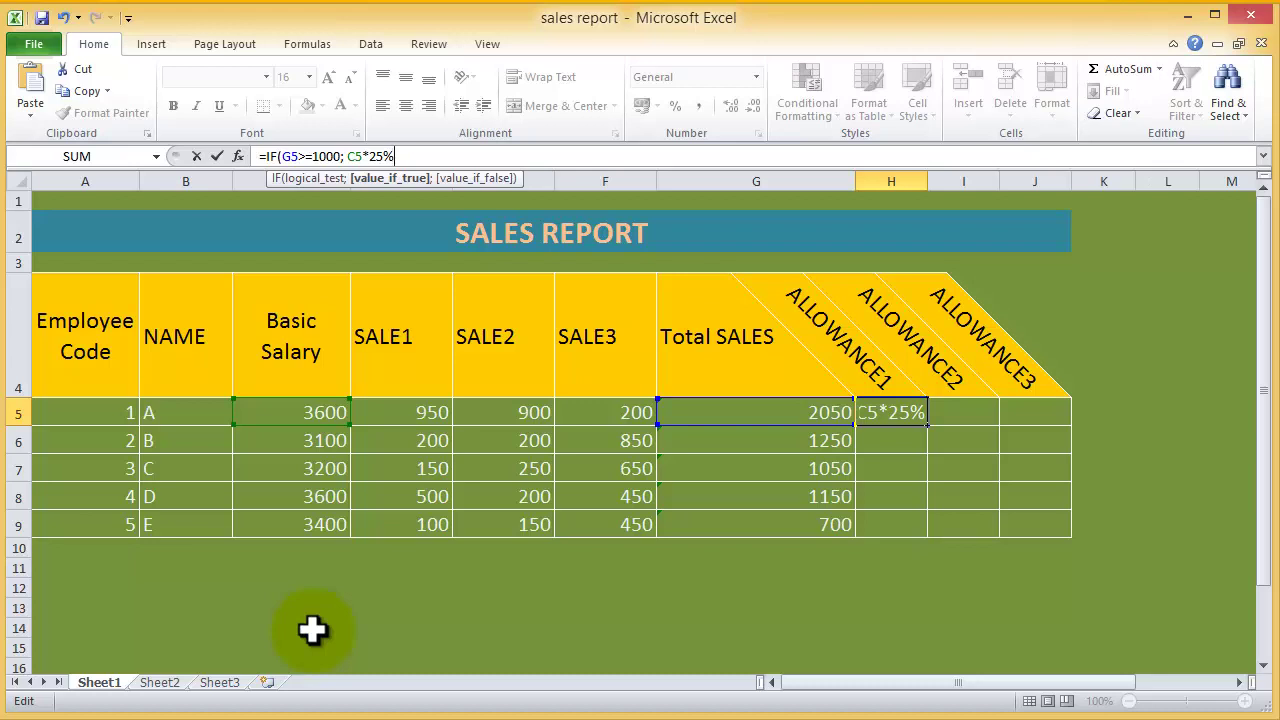
{"action": "type", "text": "; "}
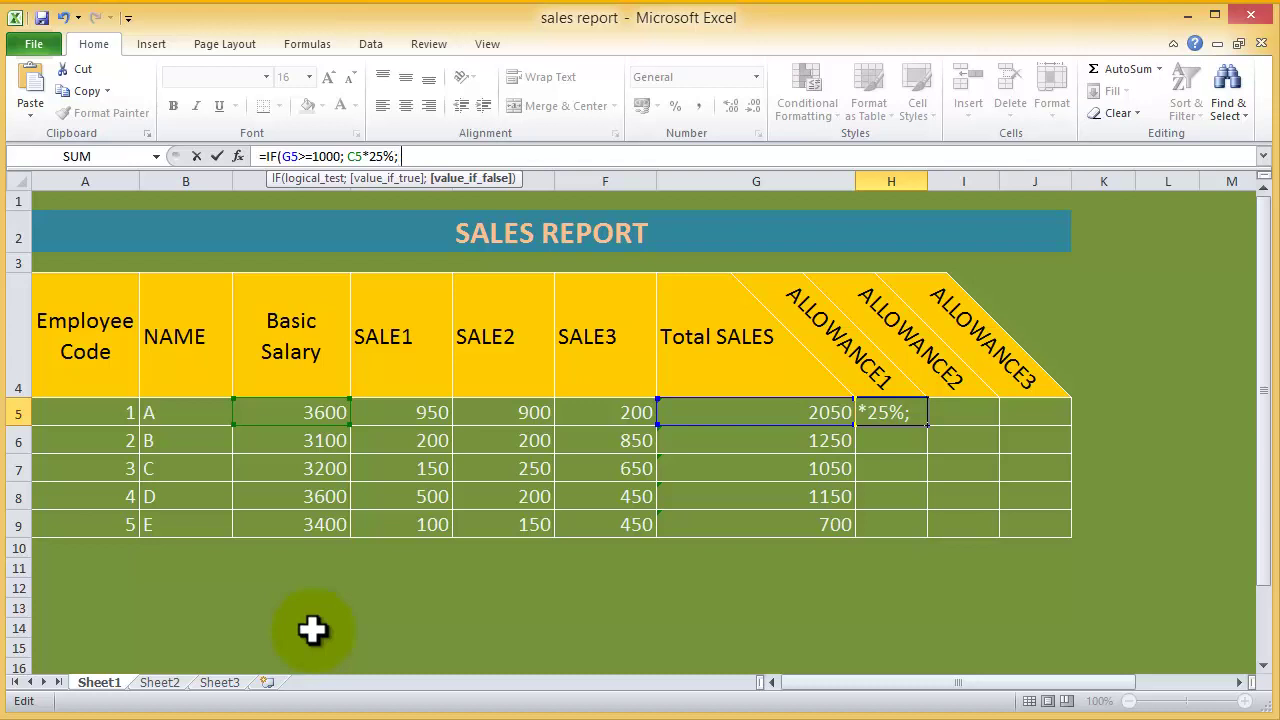
{"action": "type", "text": "IG"}
{"action": "type", "text": "("}
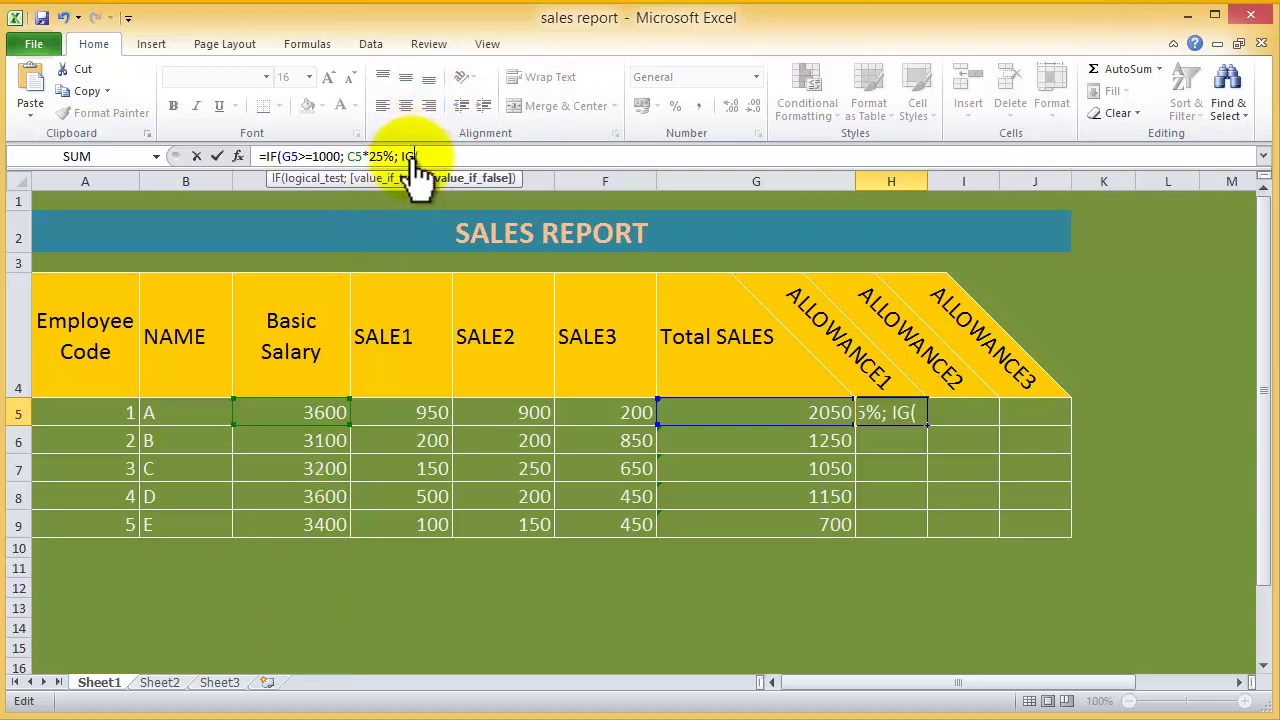
{"action": "key", "text": "BackSpace"}
{"action": "key", "text": "BackSpace"}
Step: Finish the nested IF with G5>=800; C5*10%; otherwise "NOT ALLOWANCE", closing both brackets
{"action": "type", "text": "F("}
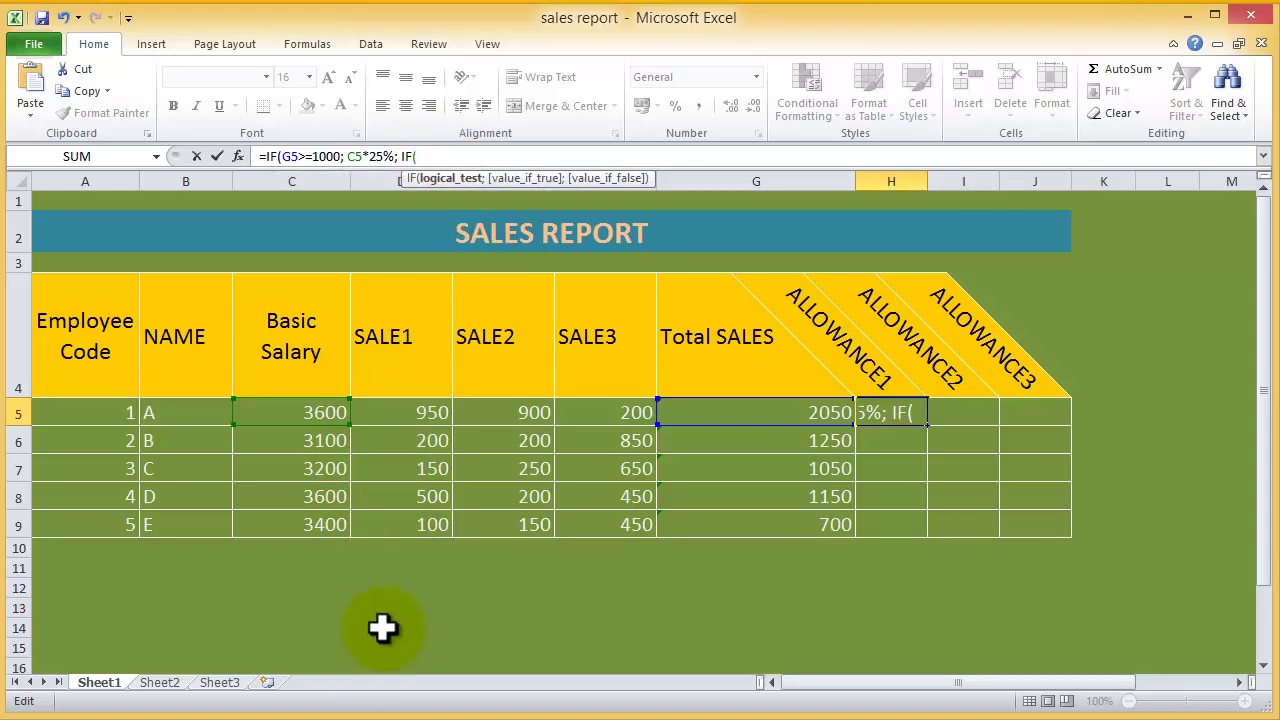
{"action": "type", "text": "G"}
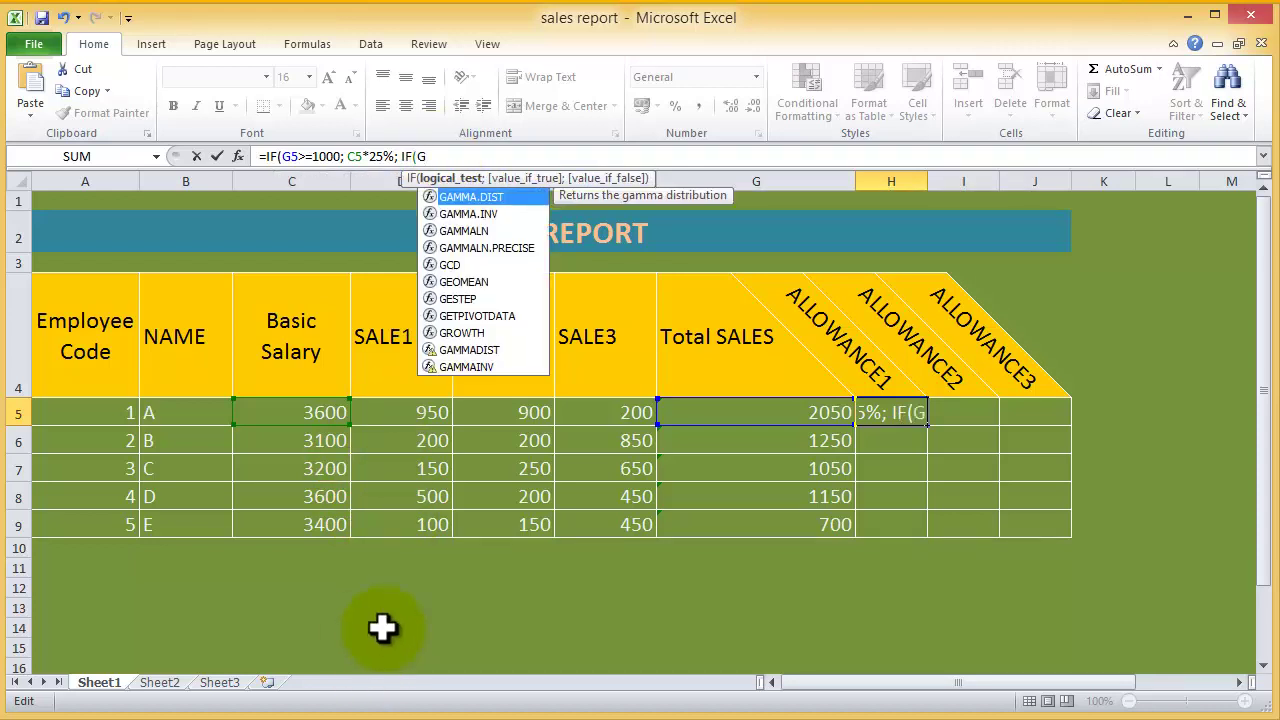
{"action": "type", "text": "5>"}
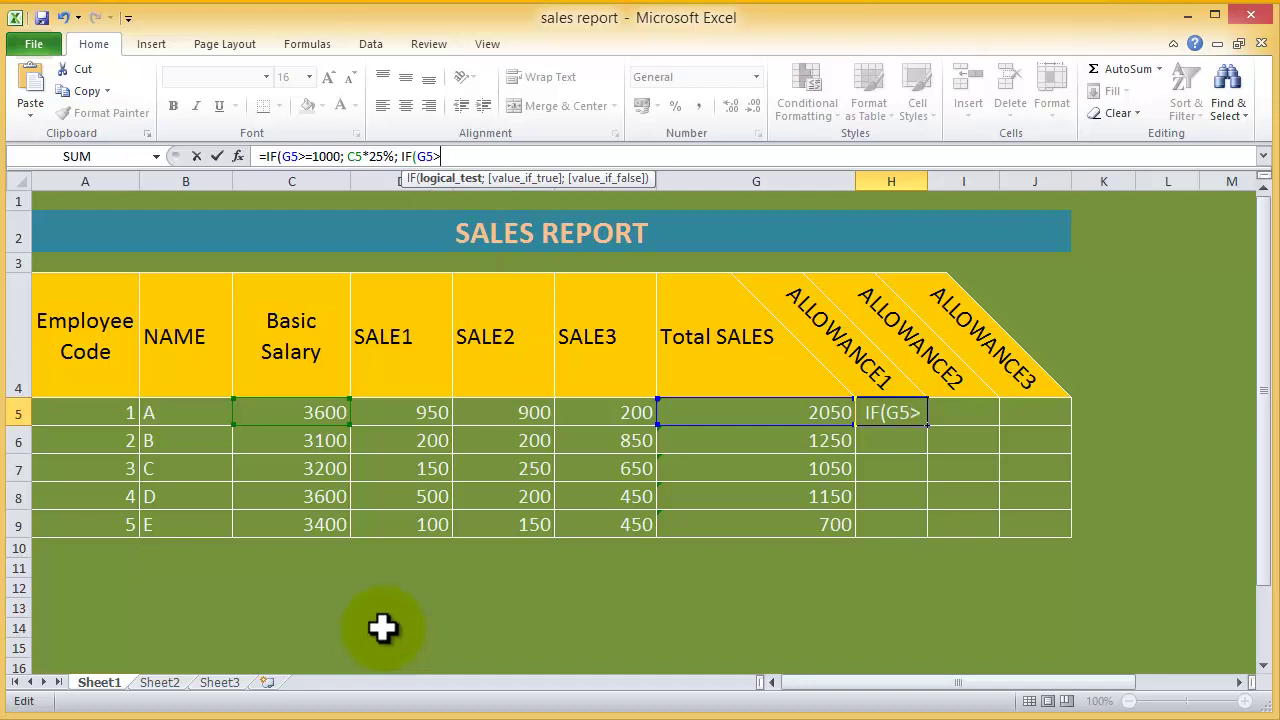
{"action": "type", "text": "="}
{"action": "type", "text": "800"}
{"action": "type", "text": ";"}
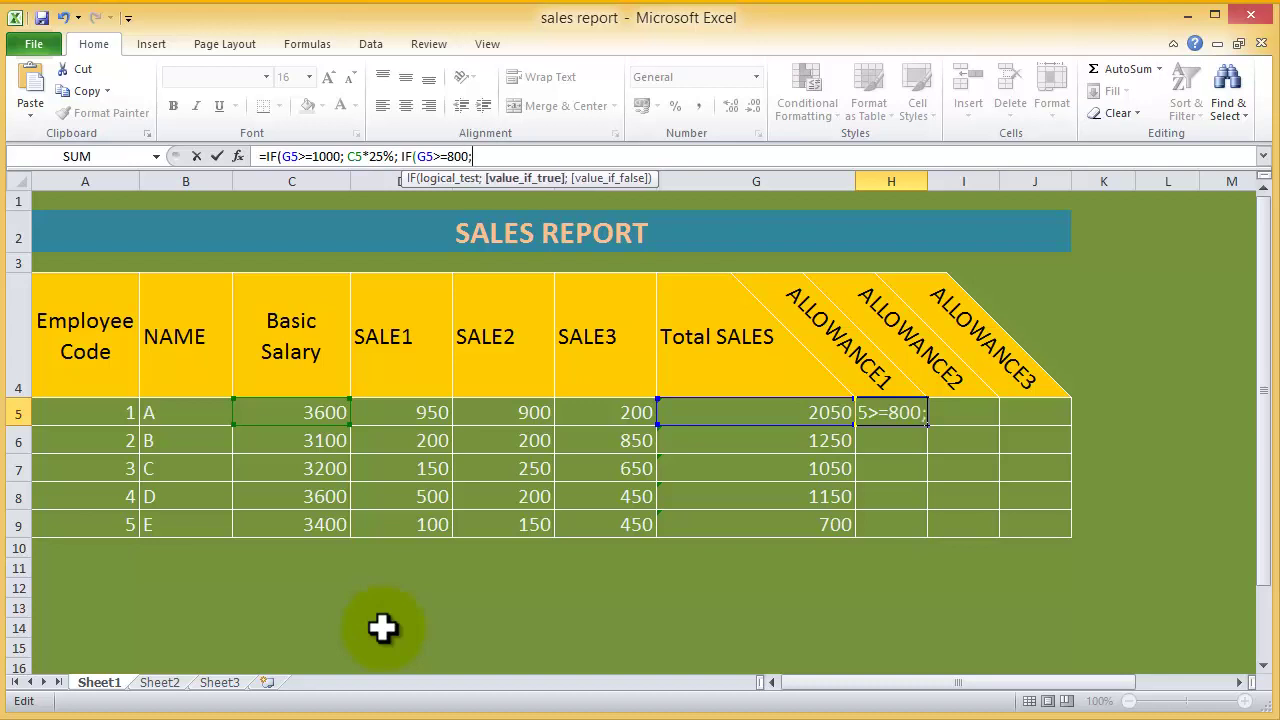
{"action": "type", "text": " C"}
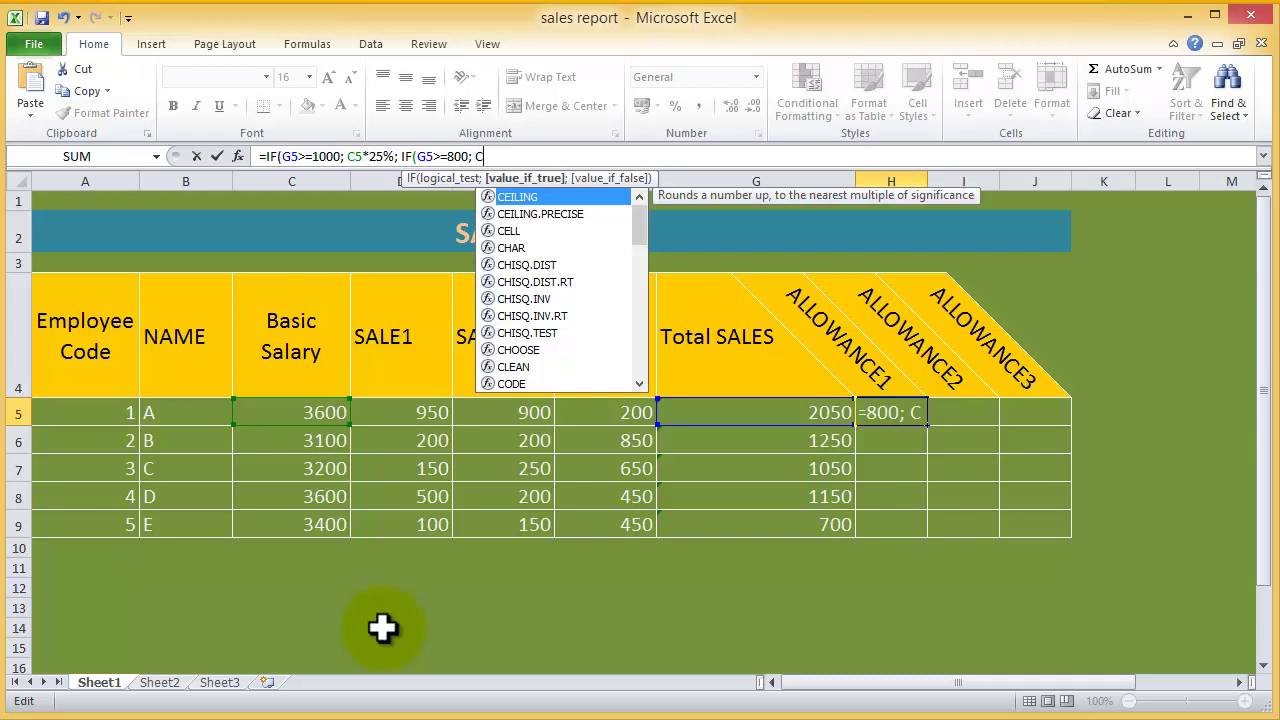
{"action": "type", "text": "5*"}
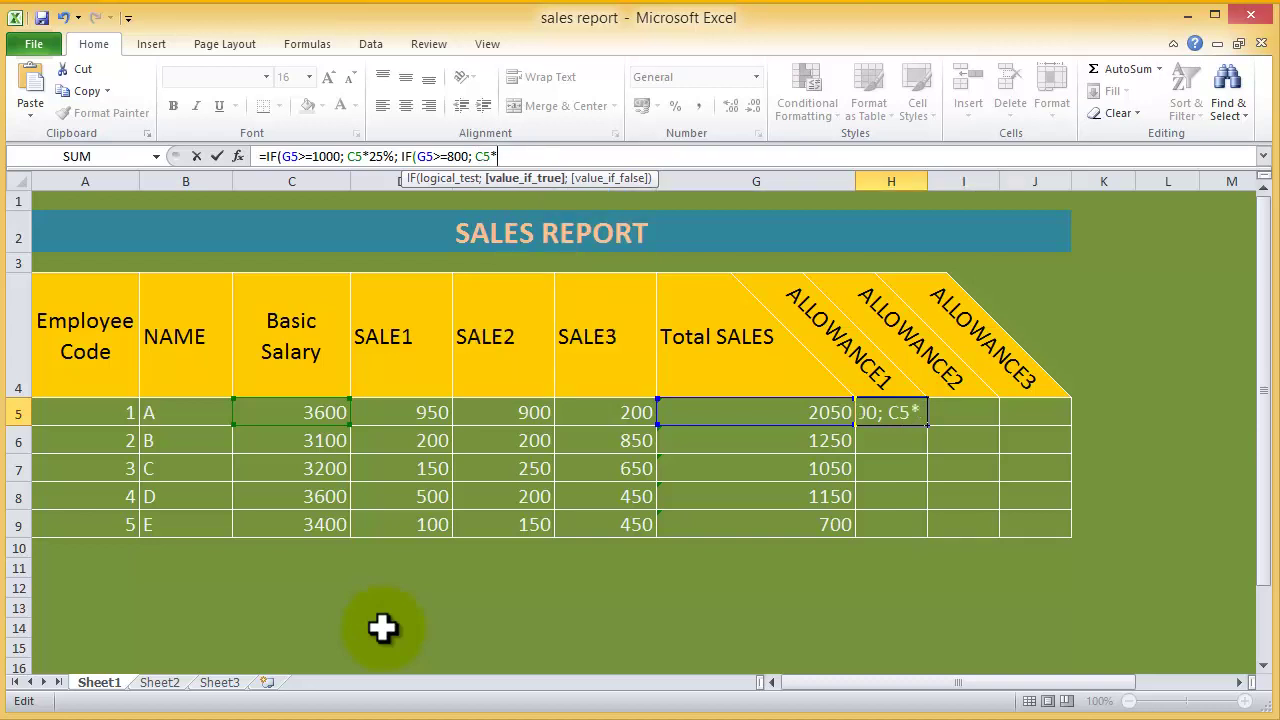
{"action": "type", "text": "10"}
{"action": "type", "text": "%"}
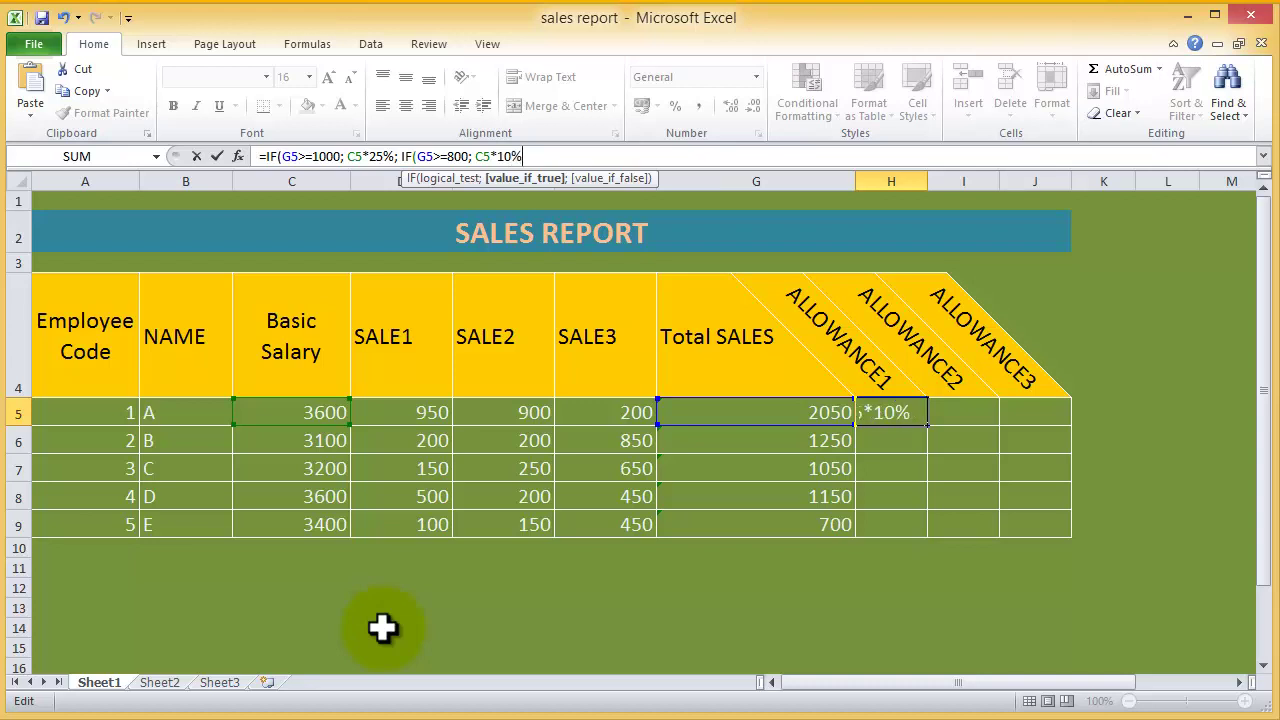
{"action": "type", "text": ";"}
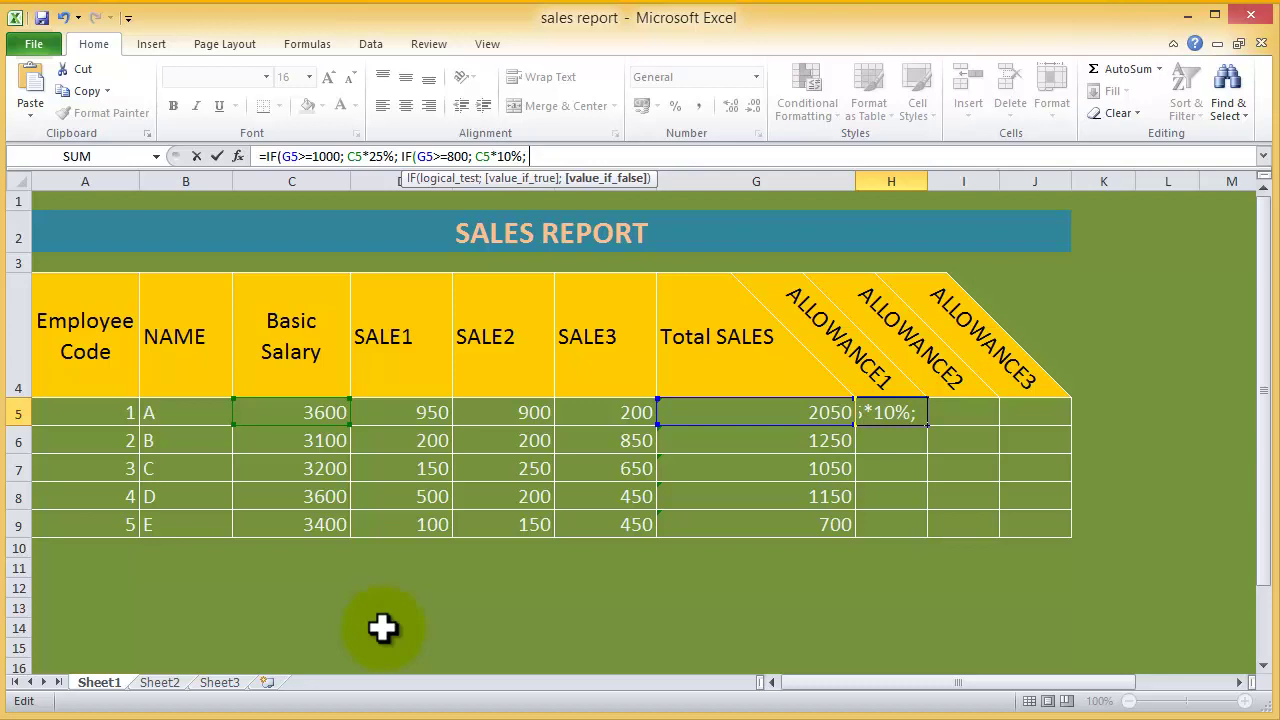
{"action": "type", "text": " \""}
{"action": "type", "text": "N"}
{"action": "type", "text": "OT"}
{"action": "type", "text": " A"}
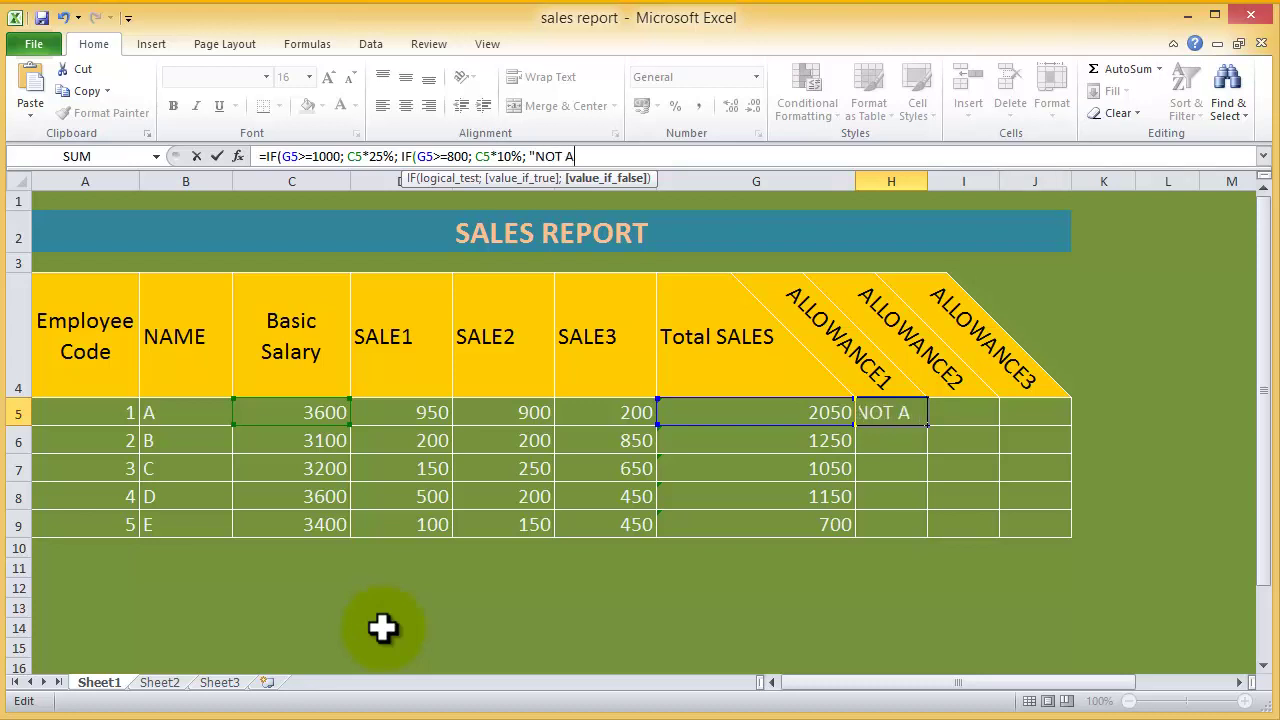
{"action": "type", "text": "LL"}
{"action": "type", "text": "O"}
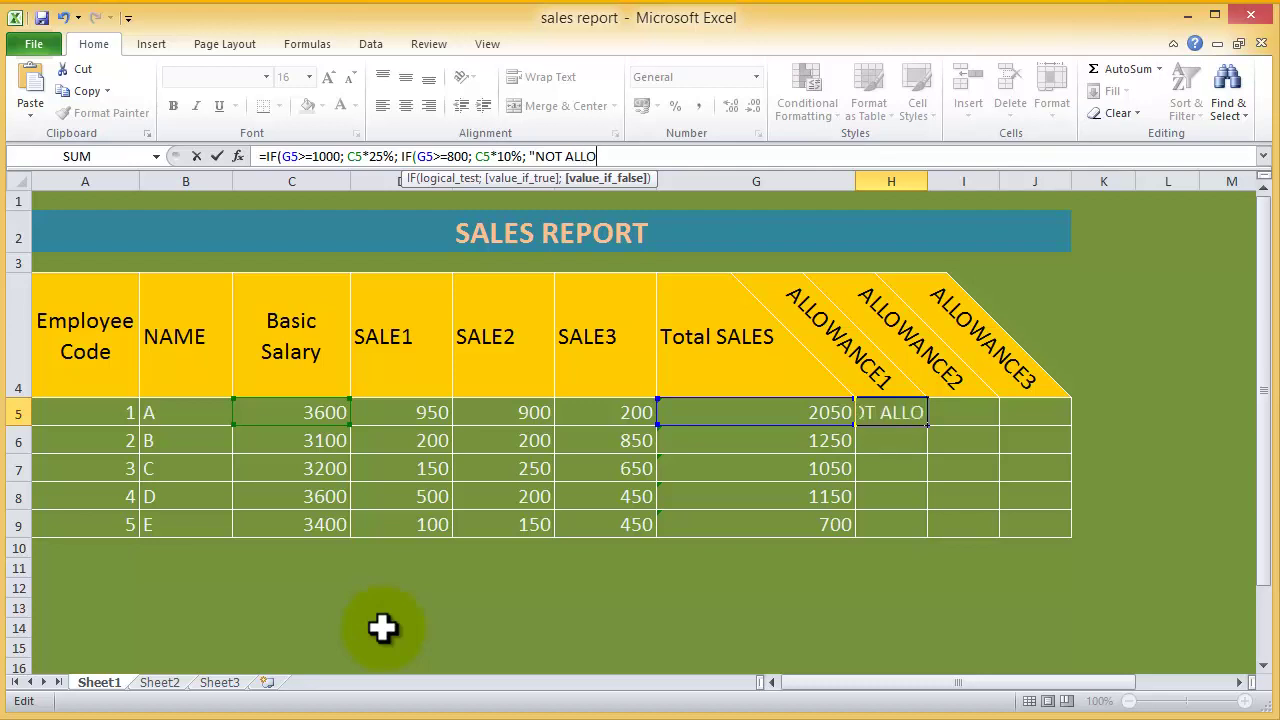
{"action": "type", "text": "WAN"}
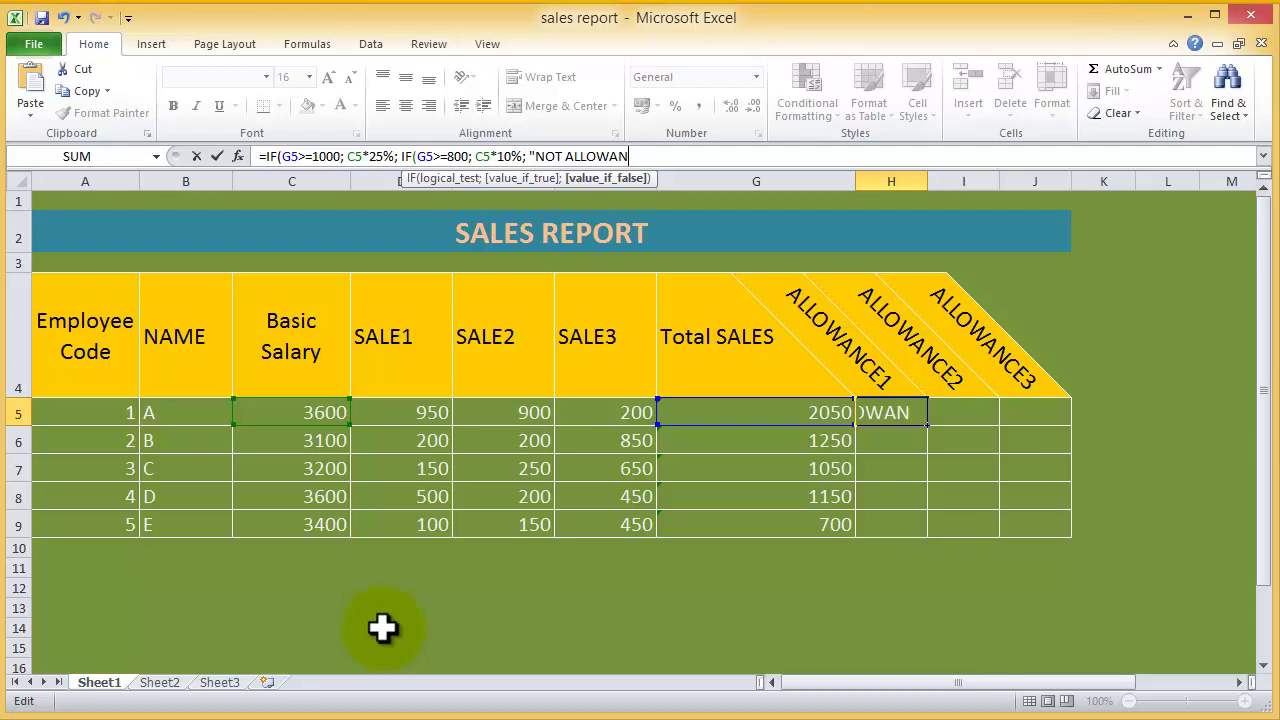
{"action": "type", "text": "CE"}
{"action": "type", "text": "\""}
{"action": "type", "text": "))"}
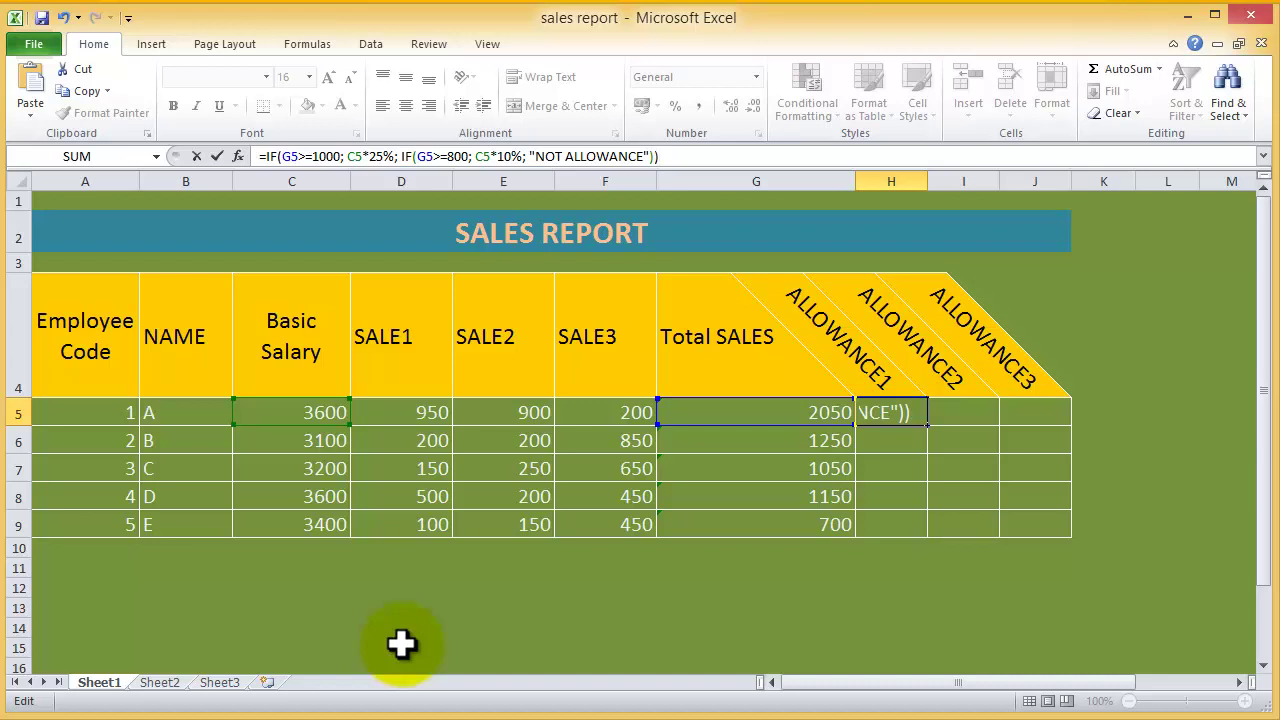
Step: Confirm H5's nested IF and fill it to H9, giving 900, 775, 800, 900 and NOT ALLOWANCE
{"action": "key", "text": "Return"}
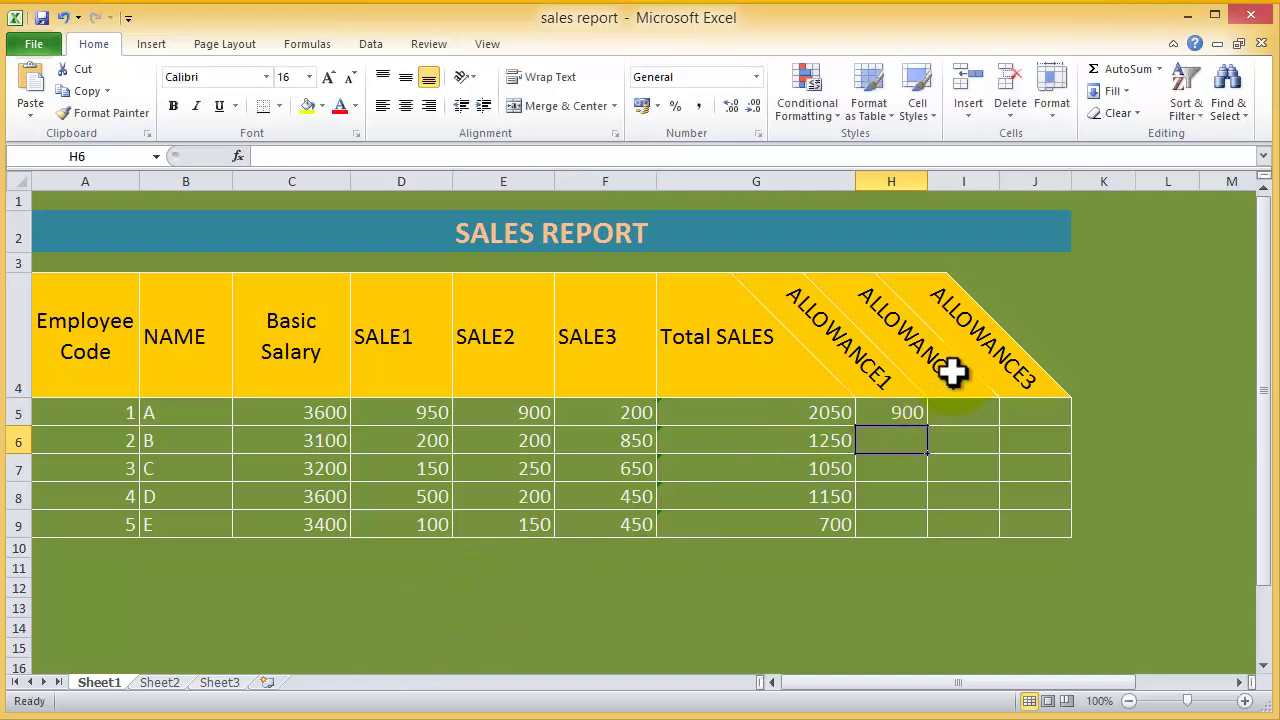
{"action": "left_click", "coordinate": [911, 410]}
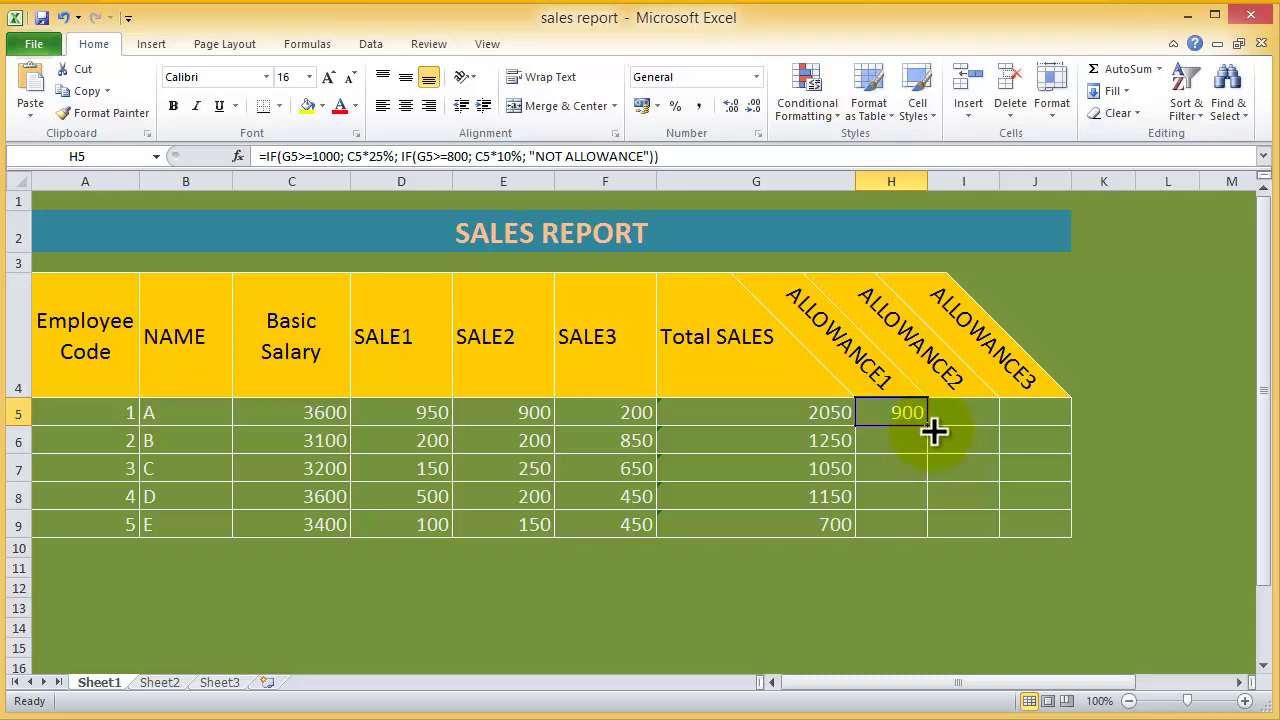
{"action": "left_click_drag", "start_coordinate": [931, 430], "coordinate": [928, 525]}
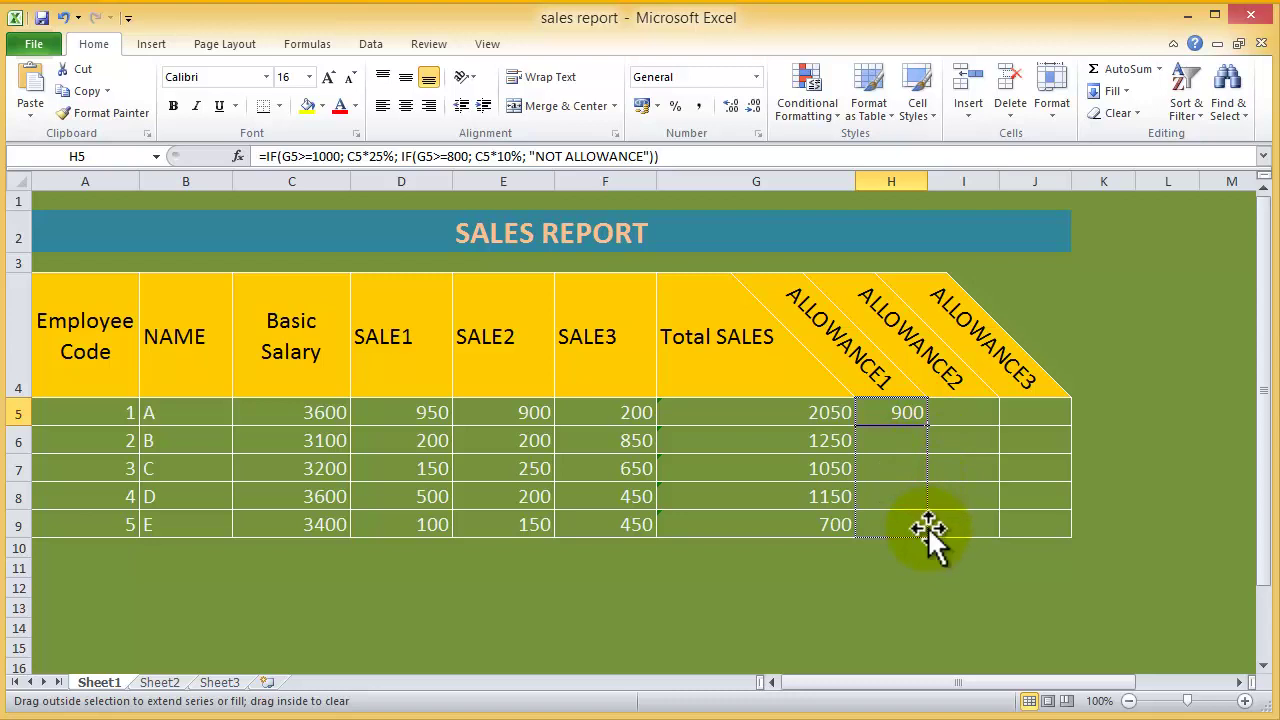
{"action": "left_click_drag", "start_coordinate": [928, 525], "coordinate": [930, 530]}
{"action": "left_click", "coordinate": [912, 590]}
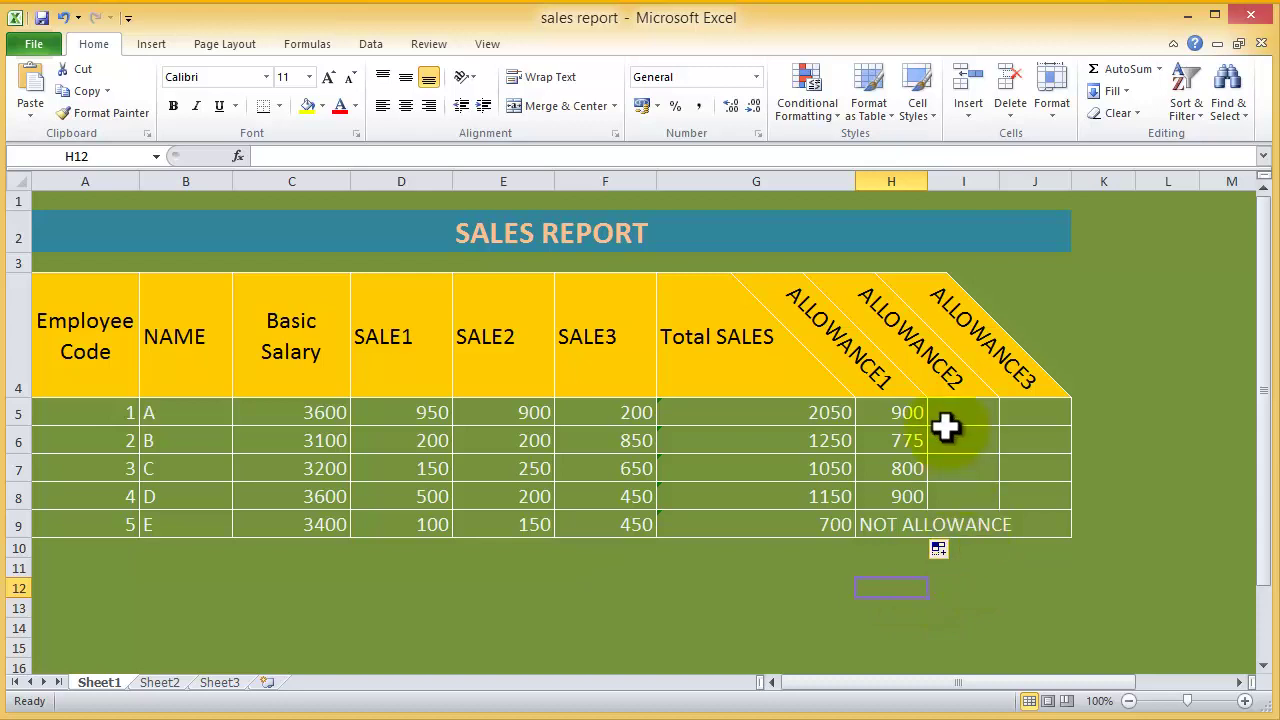
Step: AutoFit column H so the NOT ALLOWANCE text fits fully
{"action": "double_click", "coordinate": [928, 174]}
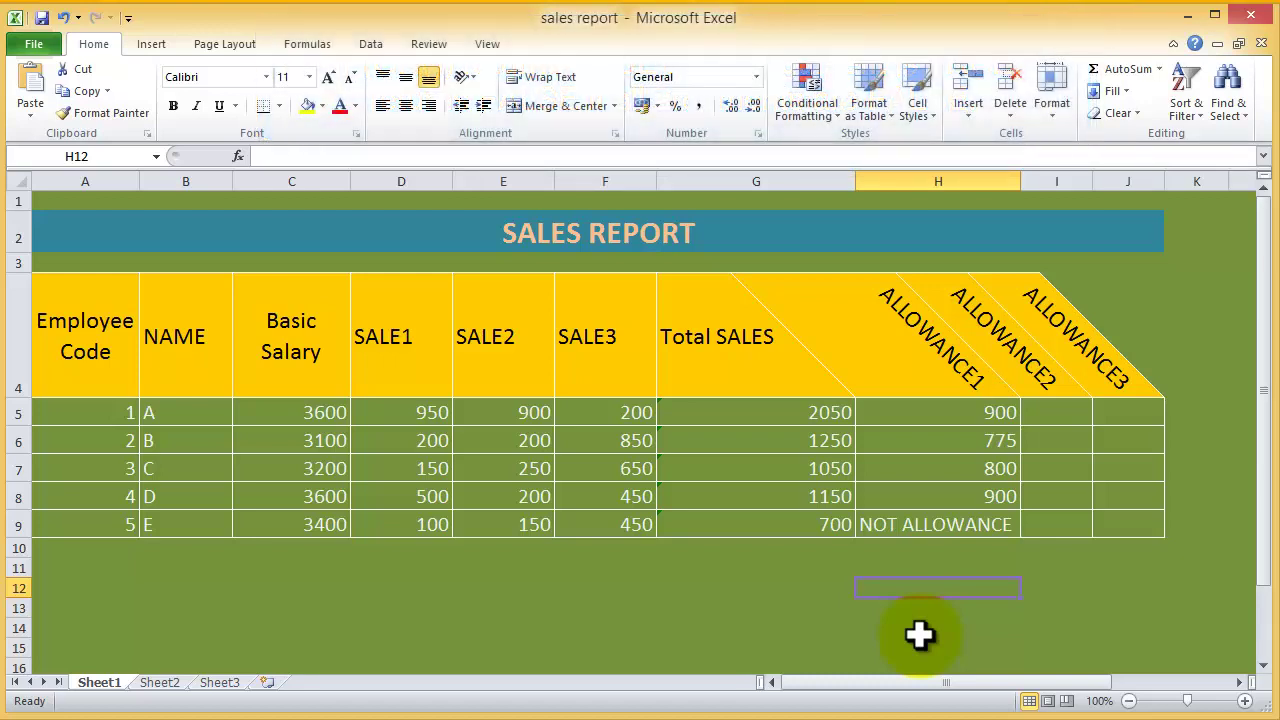
Step: Enter =IF(OR(G5>1000;C5=3600); 300;100) in I5, which shows 300
{"action": "left_click", "coordinate": [1047, 412]}
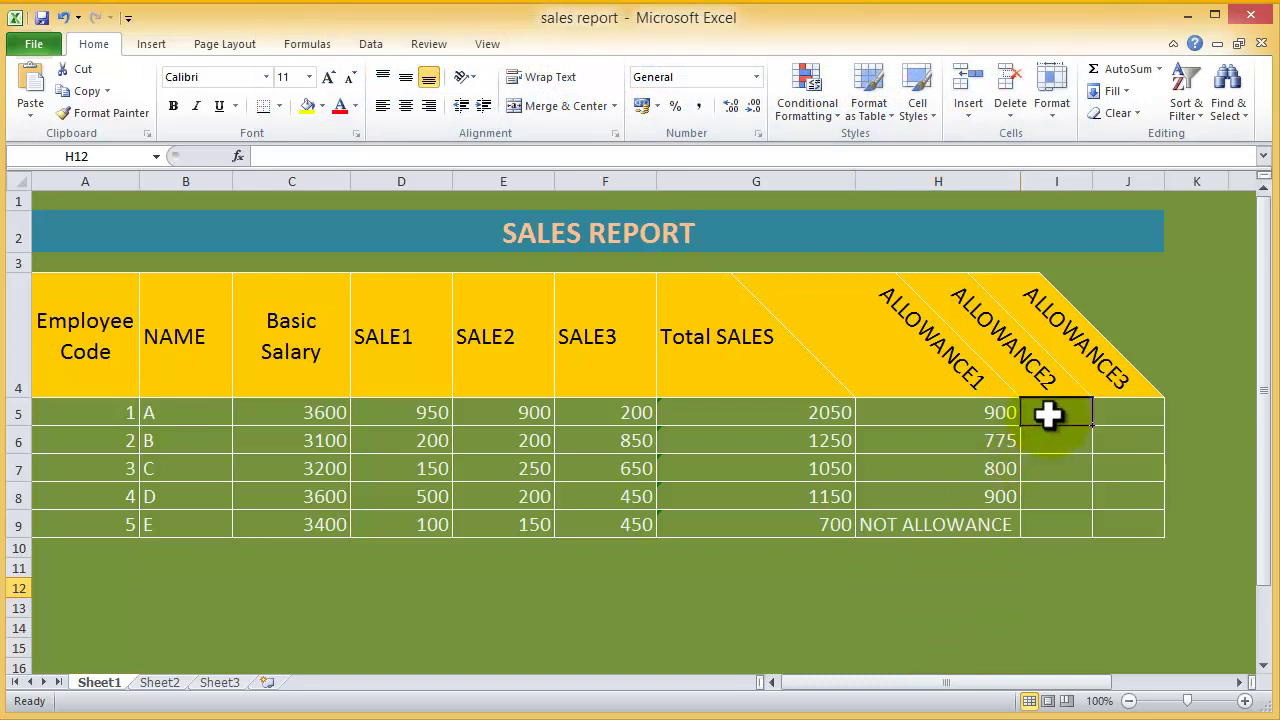
{"action": "left_click", "coordinate": [325, 156]}
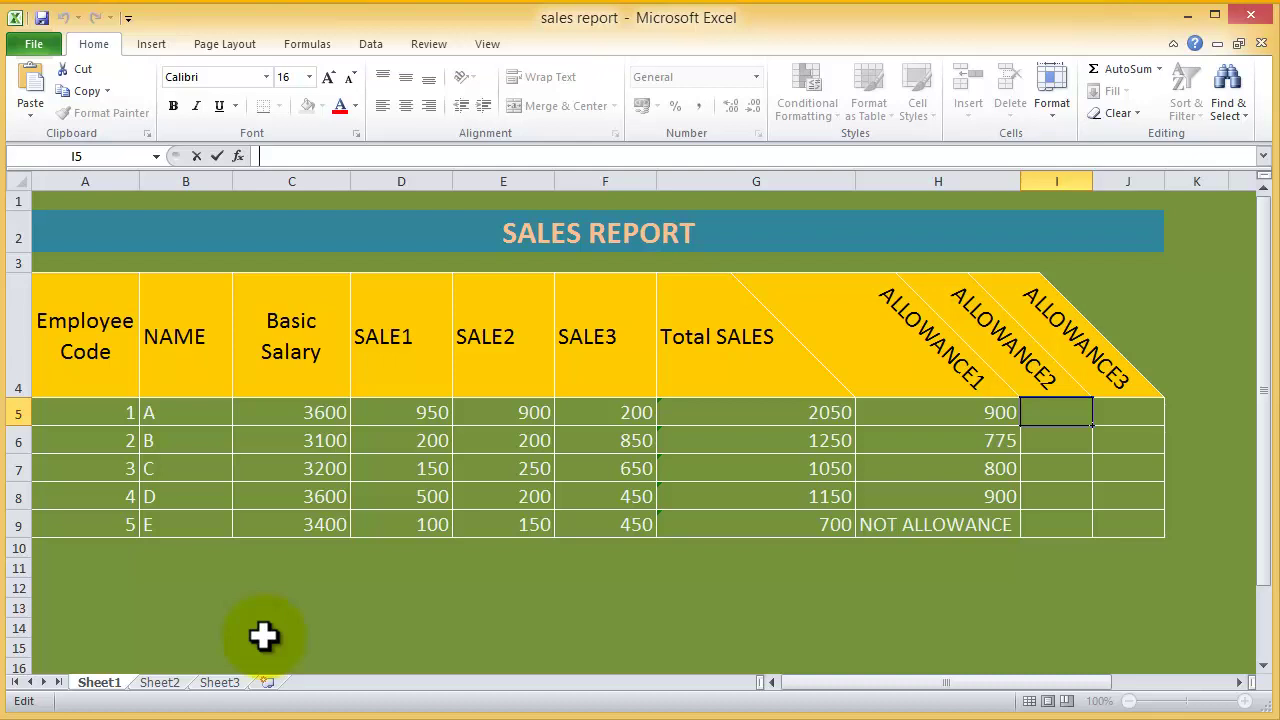
{"action": "type", "text": "="}
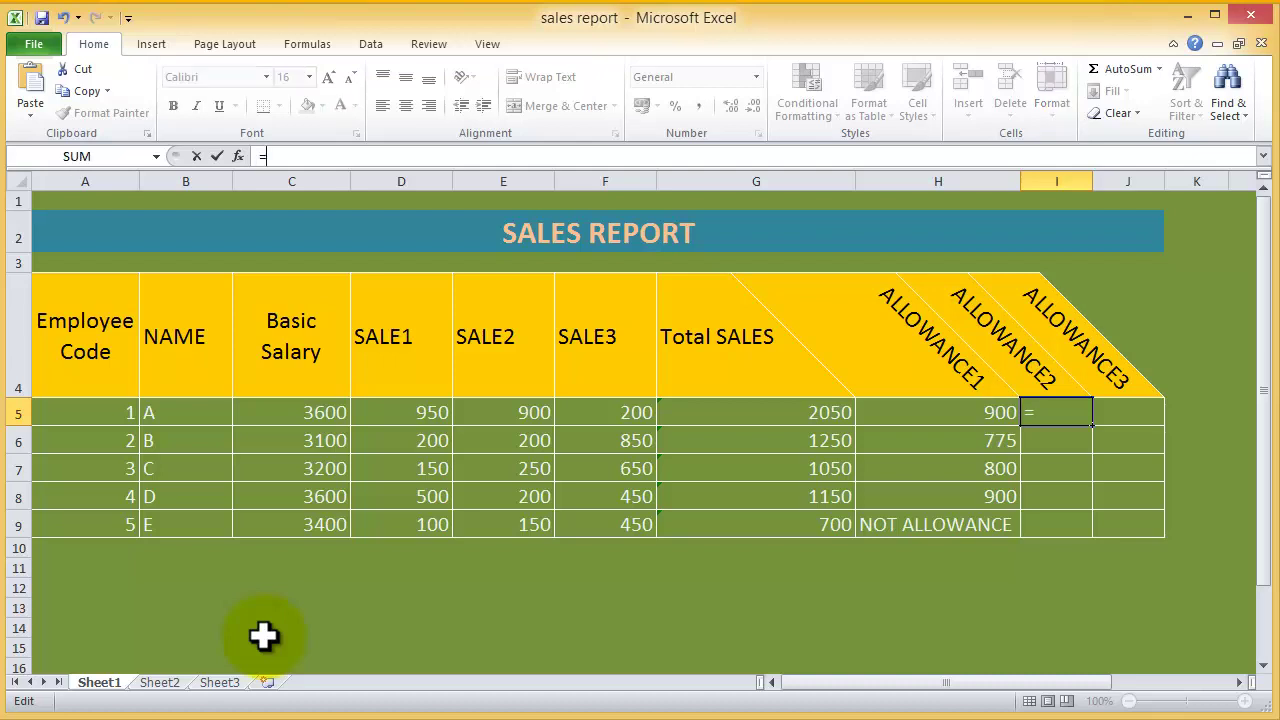
{"action": "type", "text": "IF("}
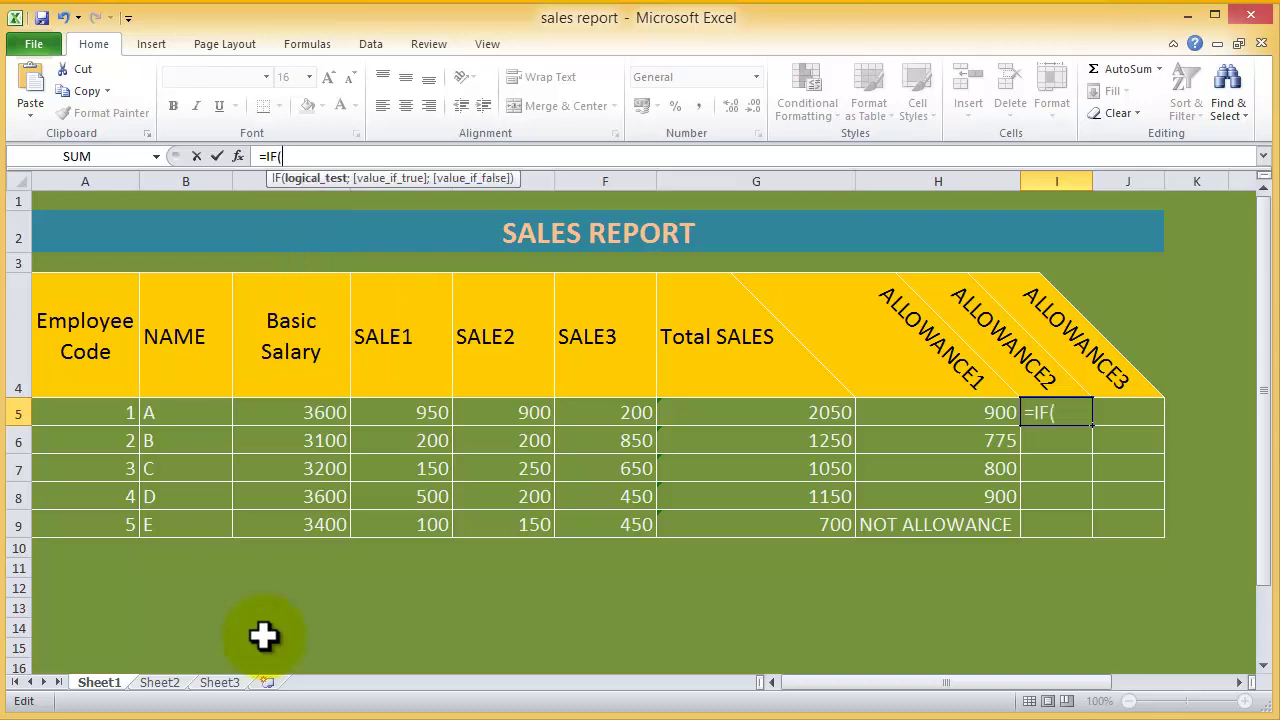
{"action": "type", "text": "OR"}
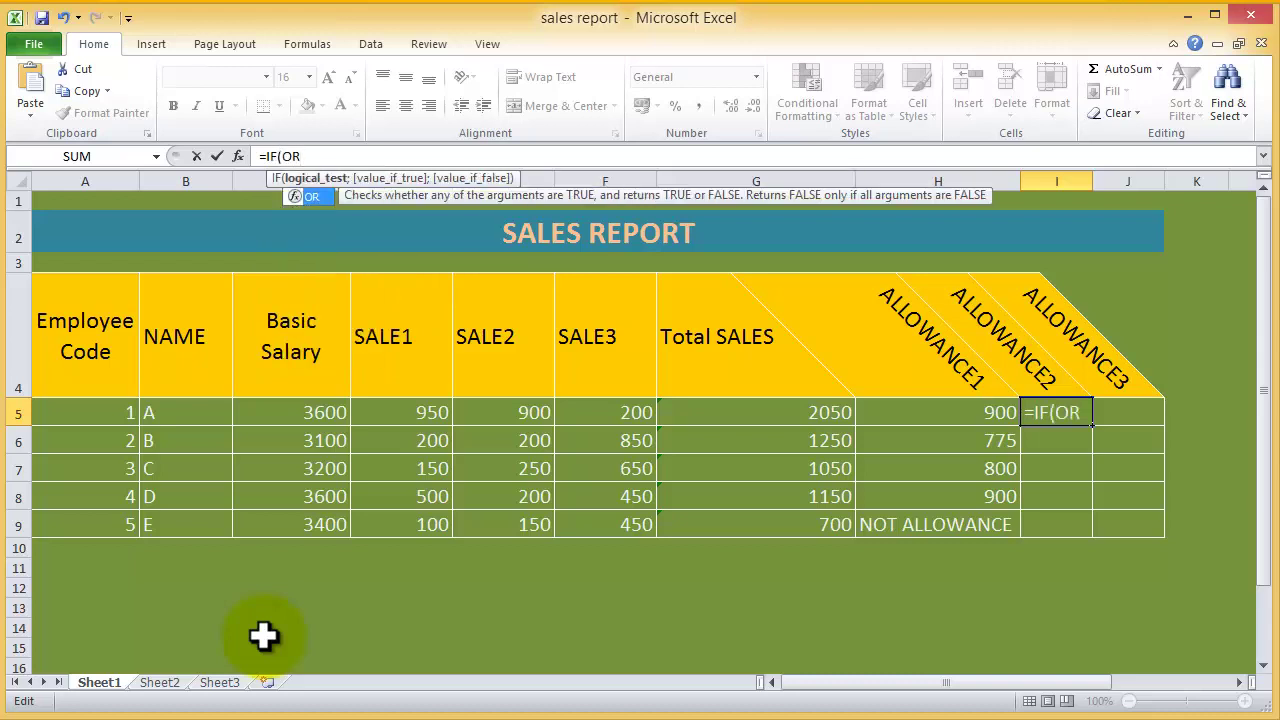
{"action": "type", "text": "("}
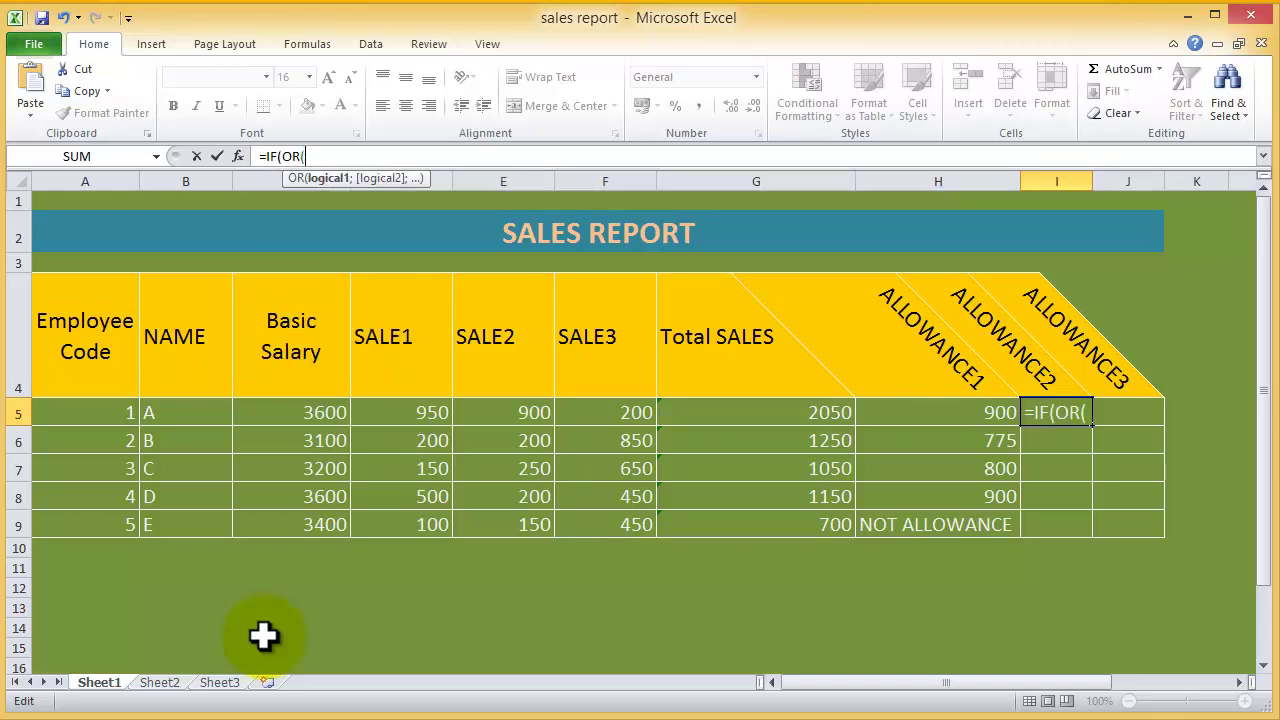
{"action": "type", "text": "G5"}
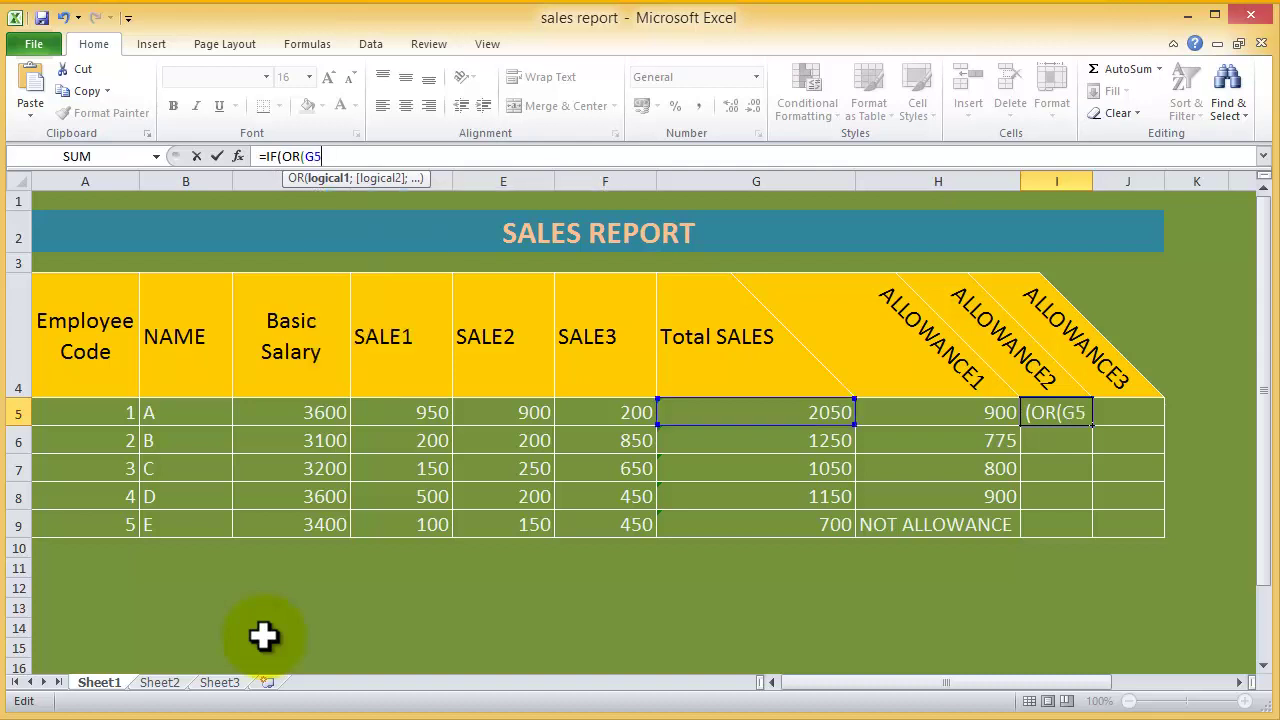
{"action": "type", "text": ">"}
{"action": "type", "text": "100"}
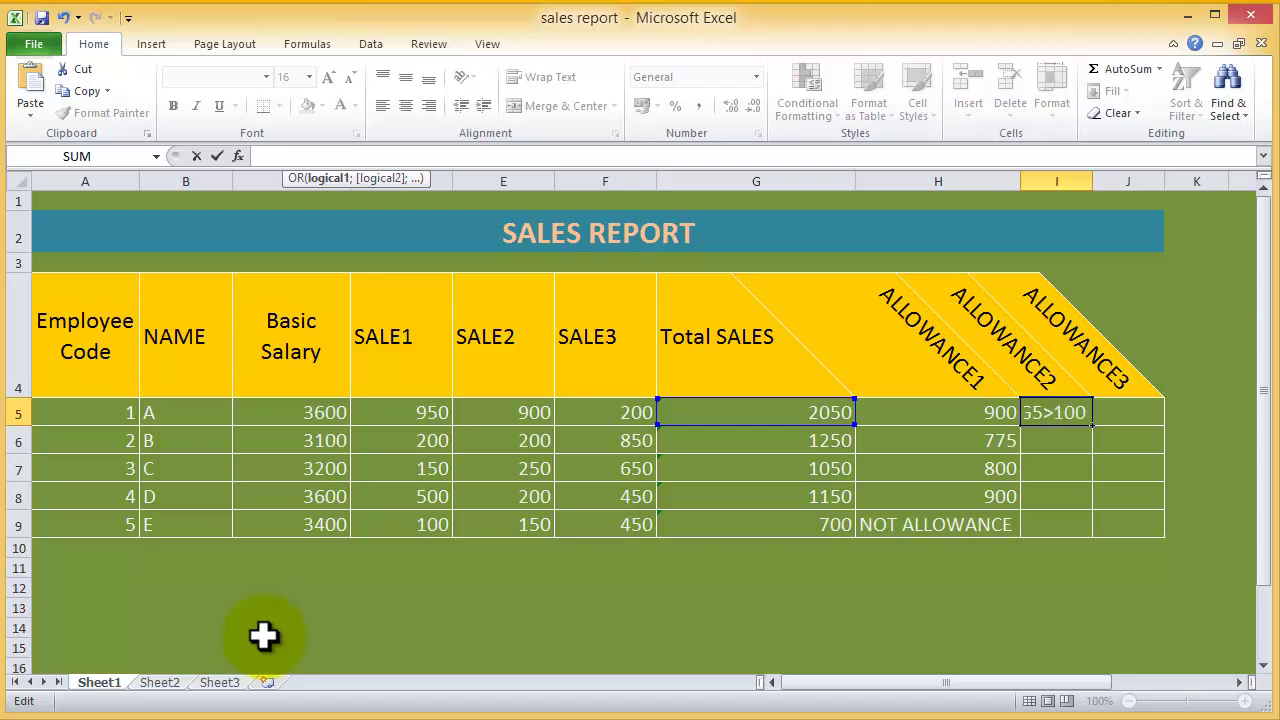
{"action": "type", "text": "0"}
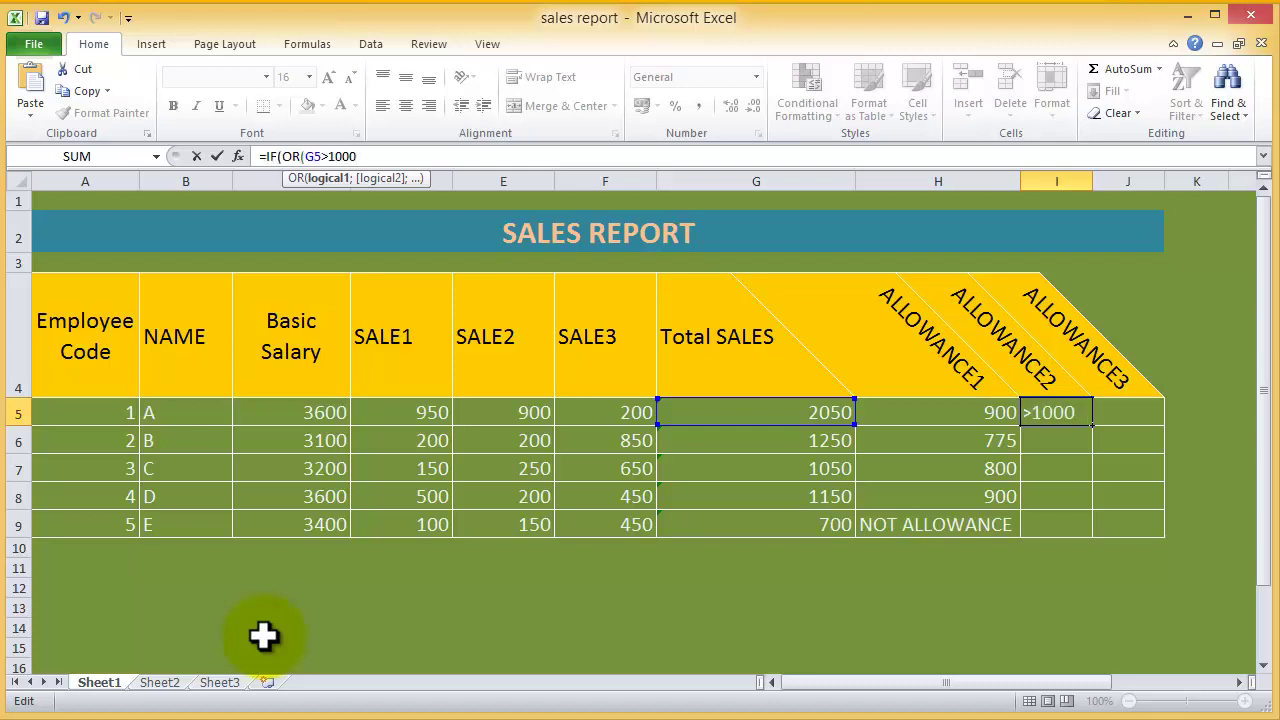
{"action": "type", "text": ";C5"}
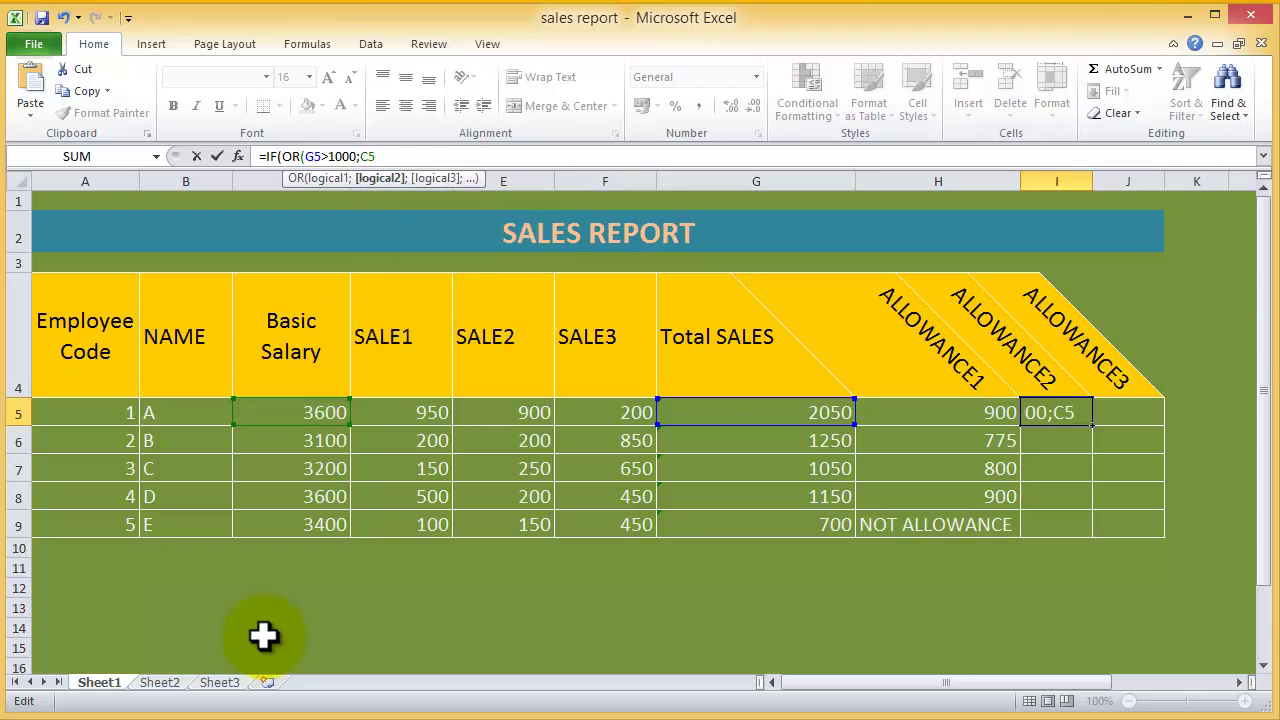
{"action": "type", "text": "=360"}
{"action": "type", "text": "0"}
{"action": "type", "text": ")"}
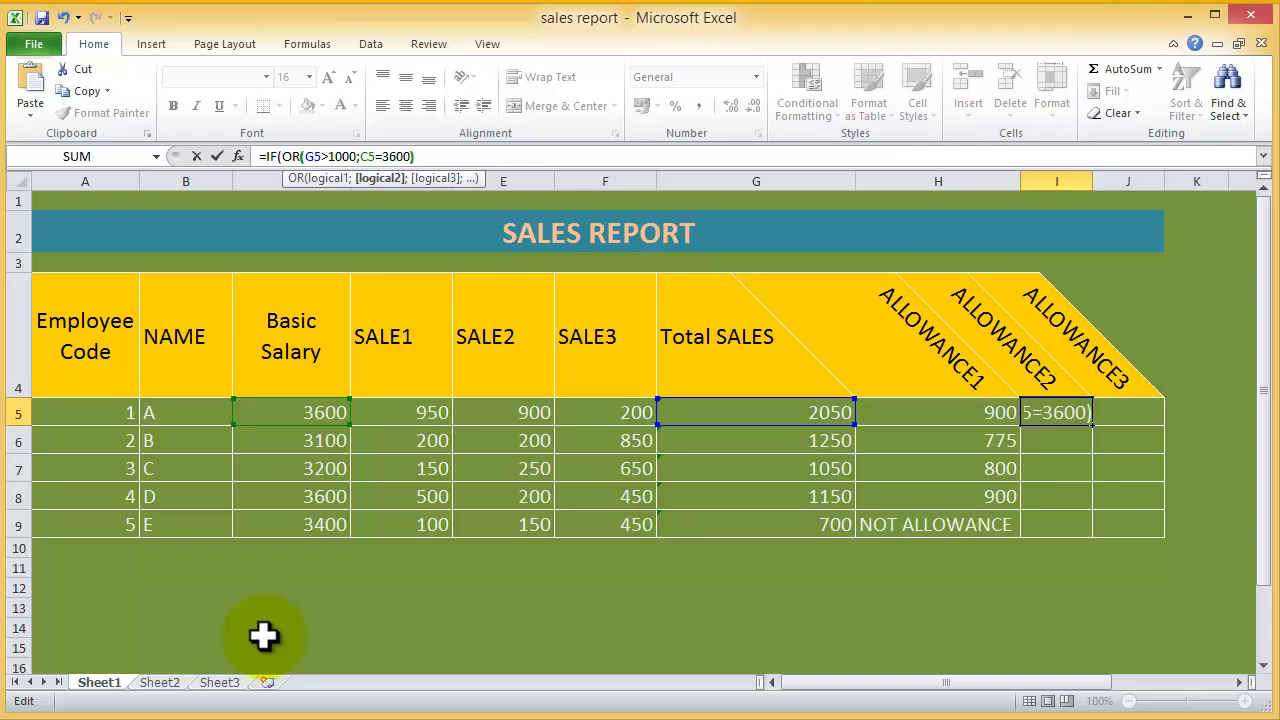
{"action": "type", "text": ";"}
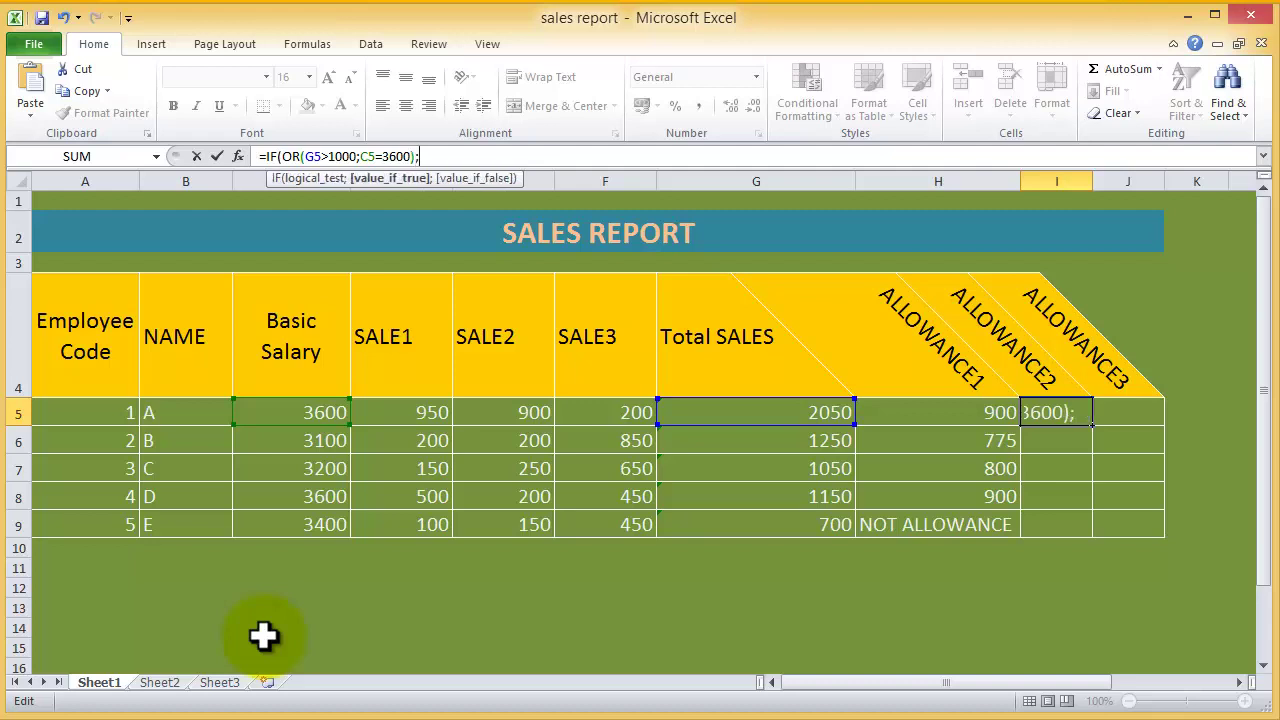
{"action": "type", "text": " 300"}
{"action": "type", "text": ";1"}
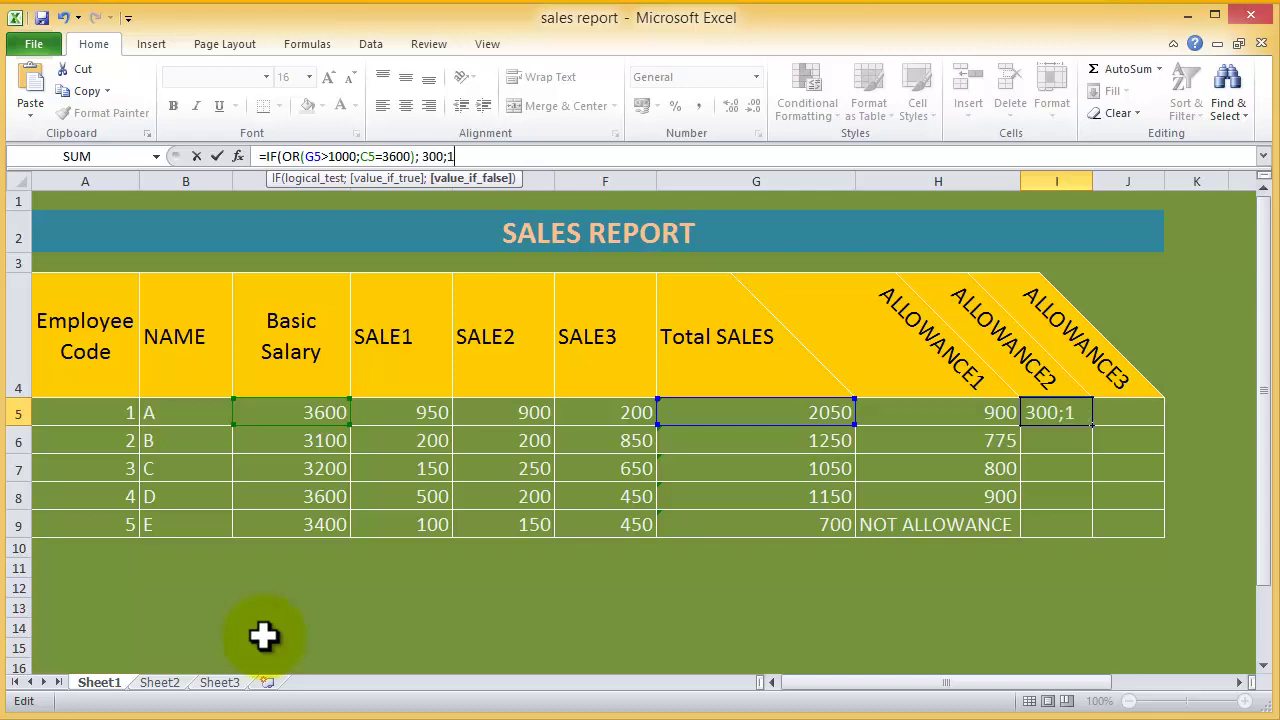
{"action": "type", "text": "00"}
{"action": "type", "text": ")"}
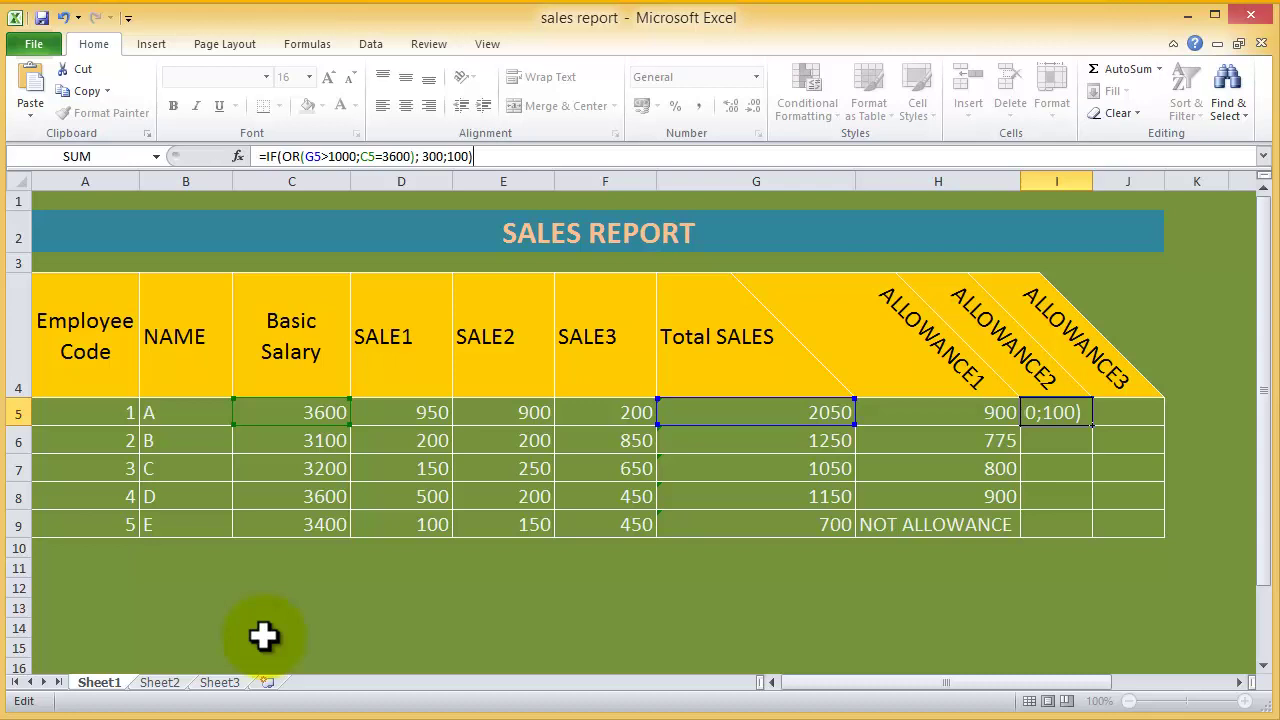
{"action": "key", "text": "Return"}
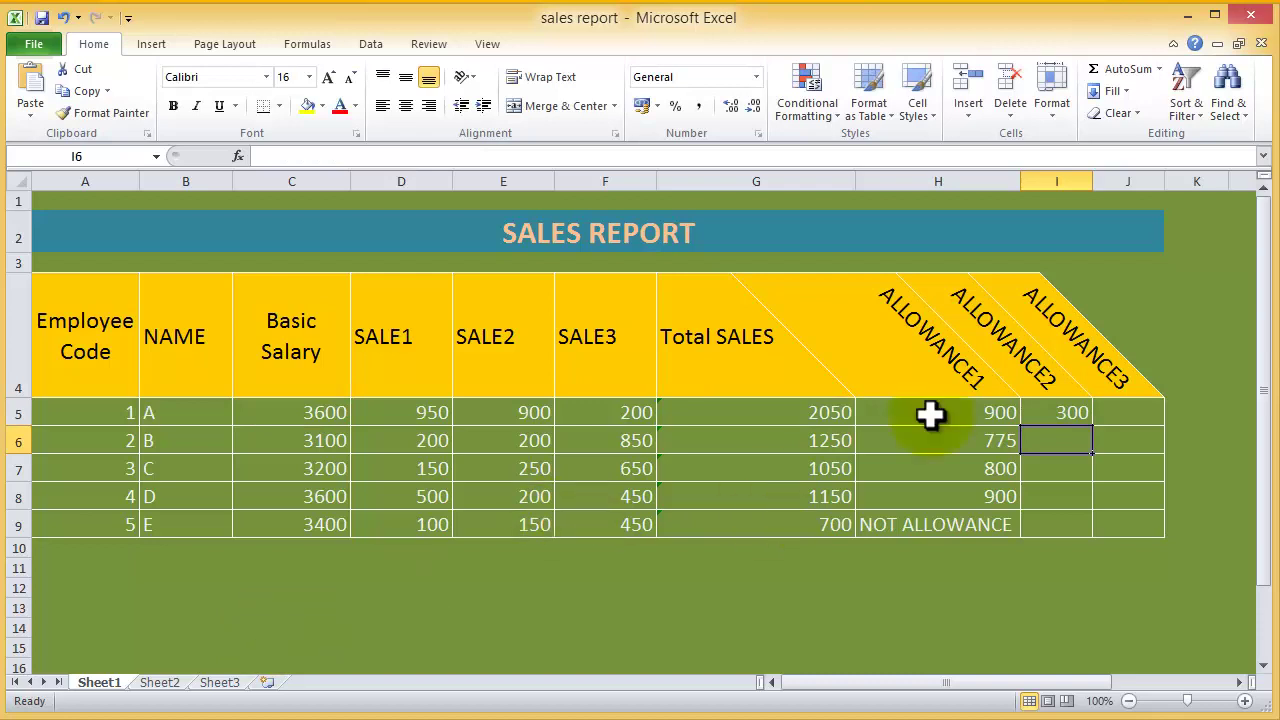
Step: Copy I5's formula down to I9, giving 300, 300, 300, 300 and 100
{"action": "left_click", "coordinate": [1066, 408]}
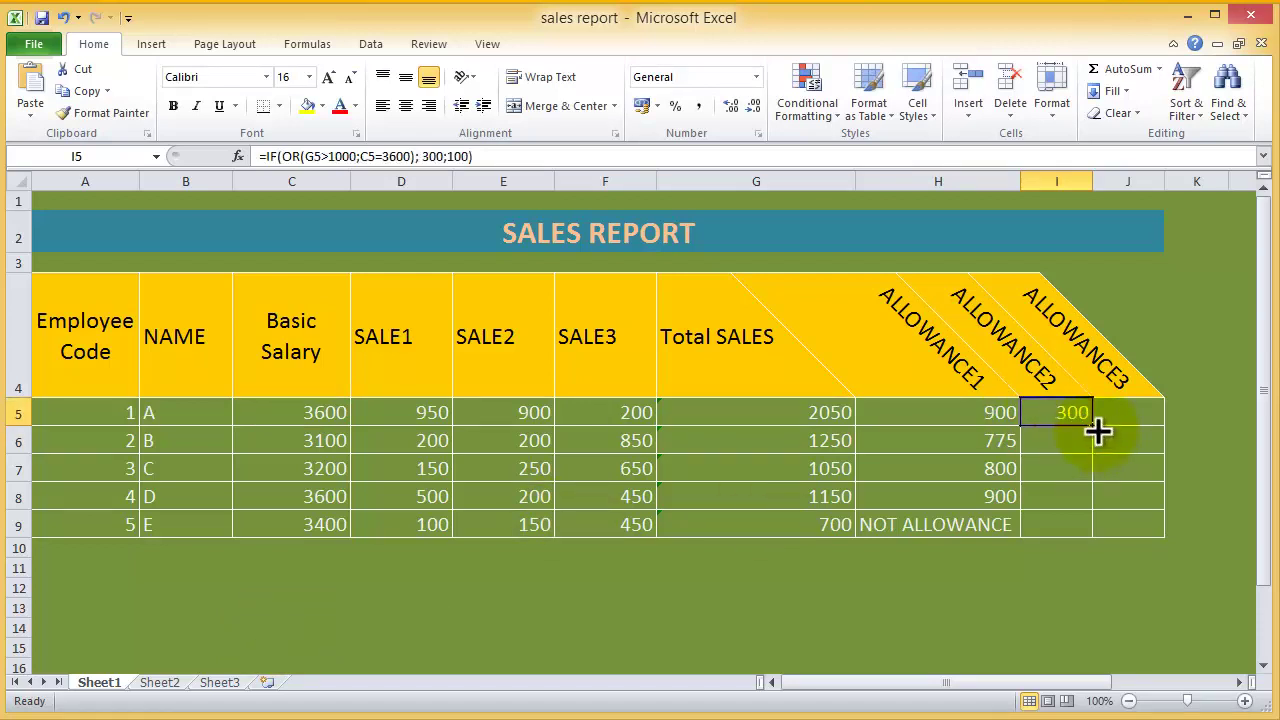
{"action": "left_click_drag", "start_coordinate": [1092, 425], "coordinate": [1094, 525]}
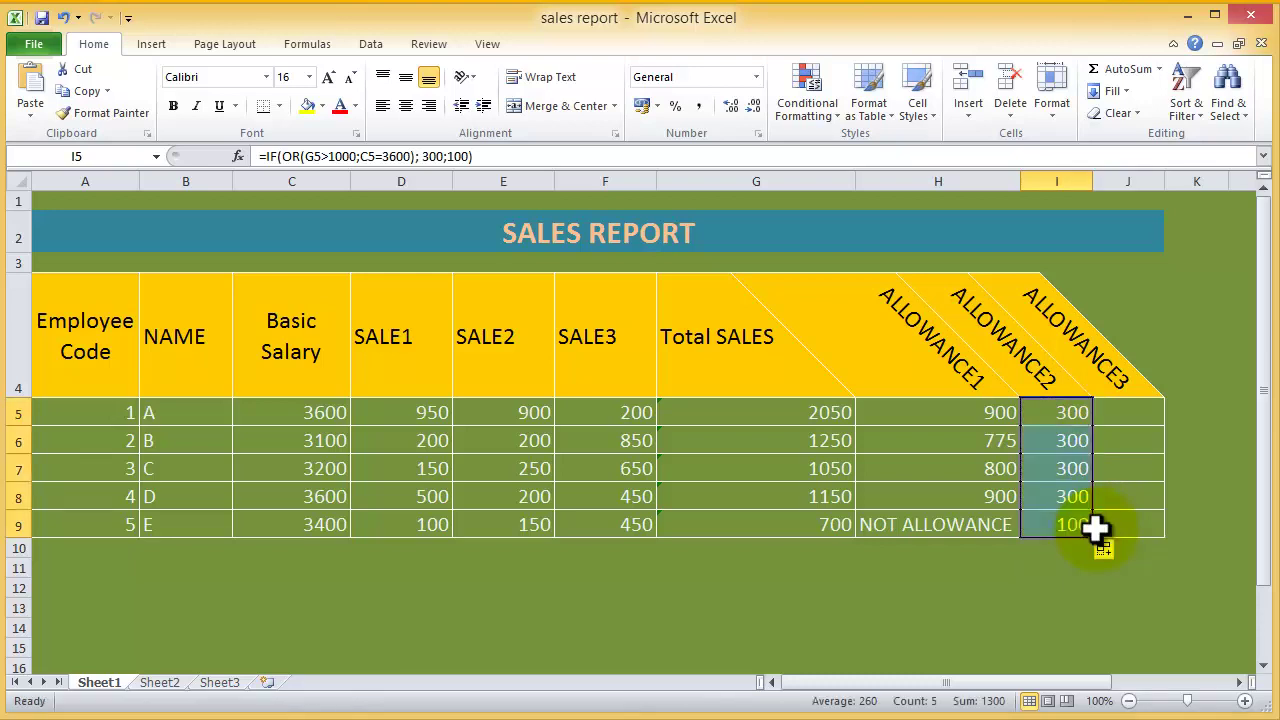
{"action": "left_click", "coordinate": [1060, 610]}
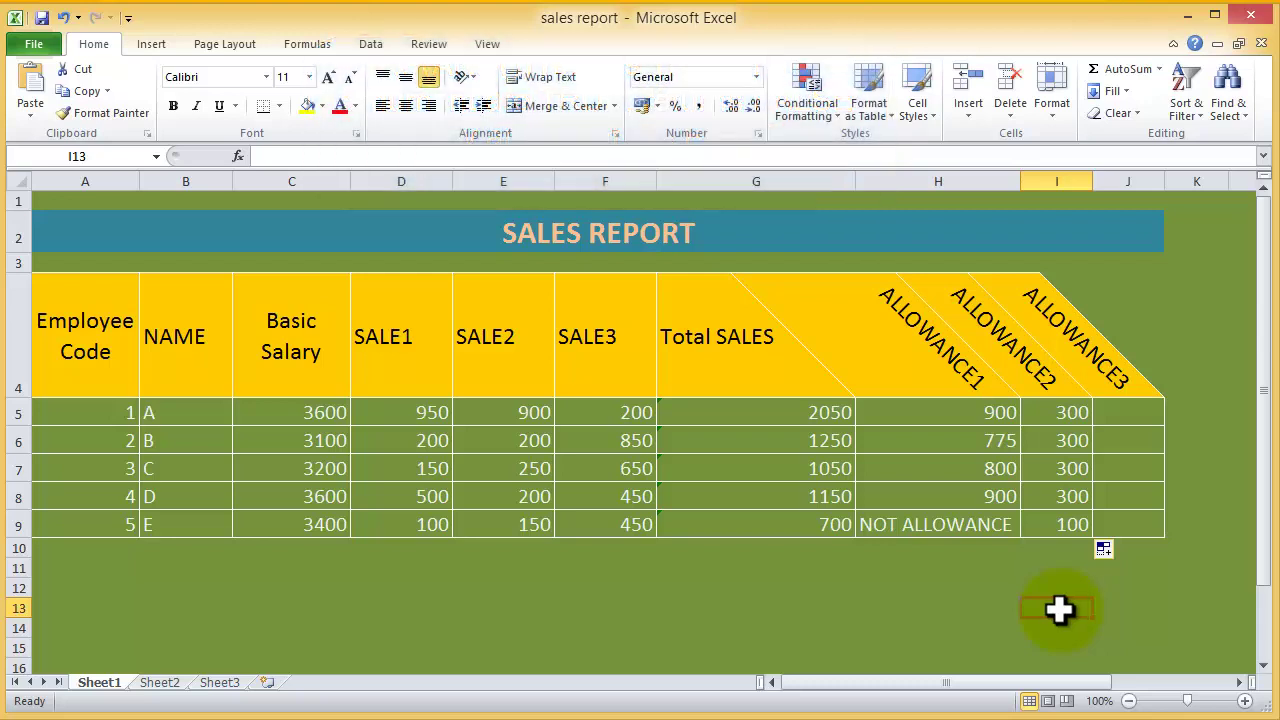
Step: Type =IF(AND(G5>1000; C5=3600); 300; 100) into J5 for employee A
{"action": "left_click", "coordinate": [1127, 412]}
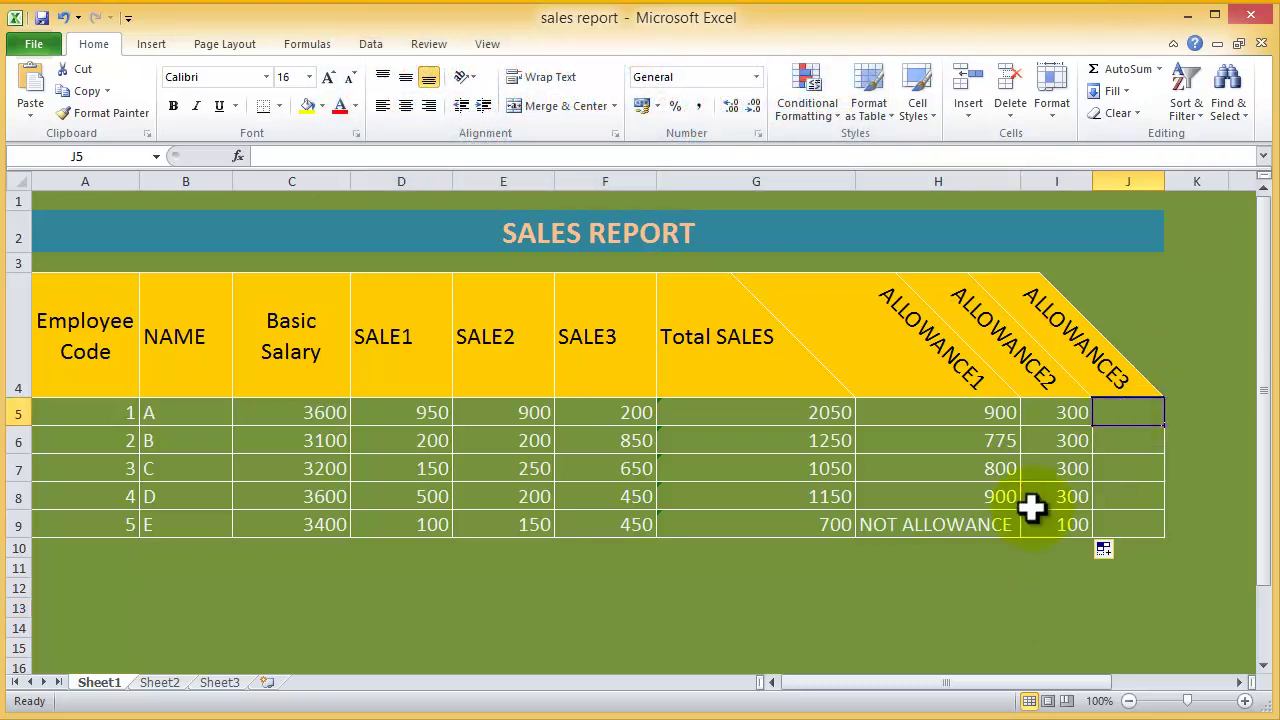
{"action": "type", "text": "="}
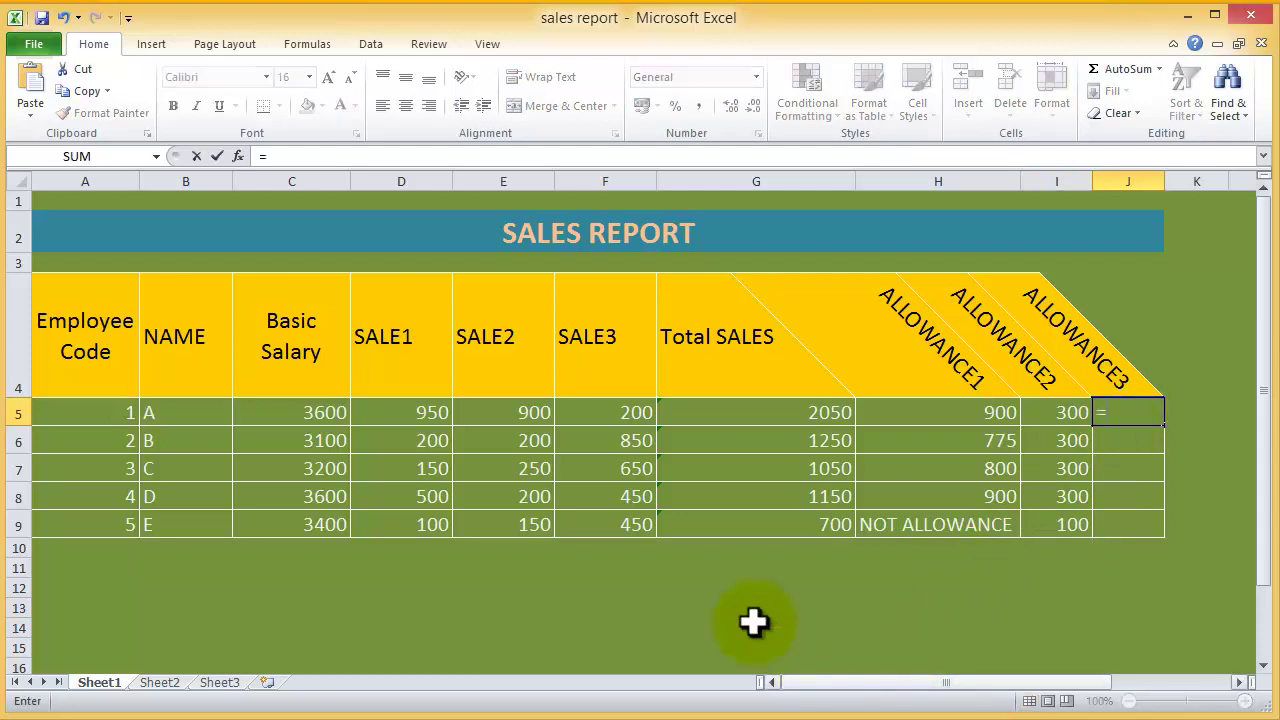
{"action": "left_click", "coordinate": [275, 155]}
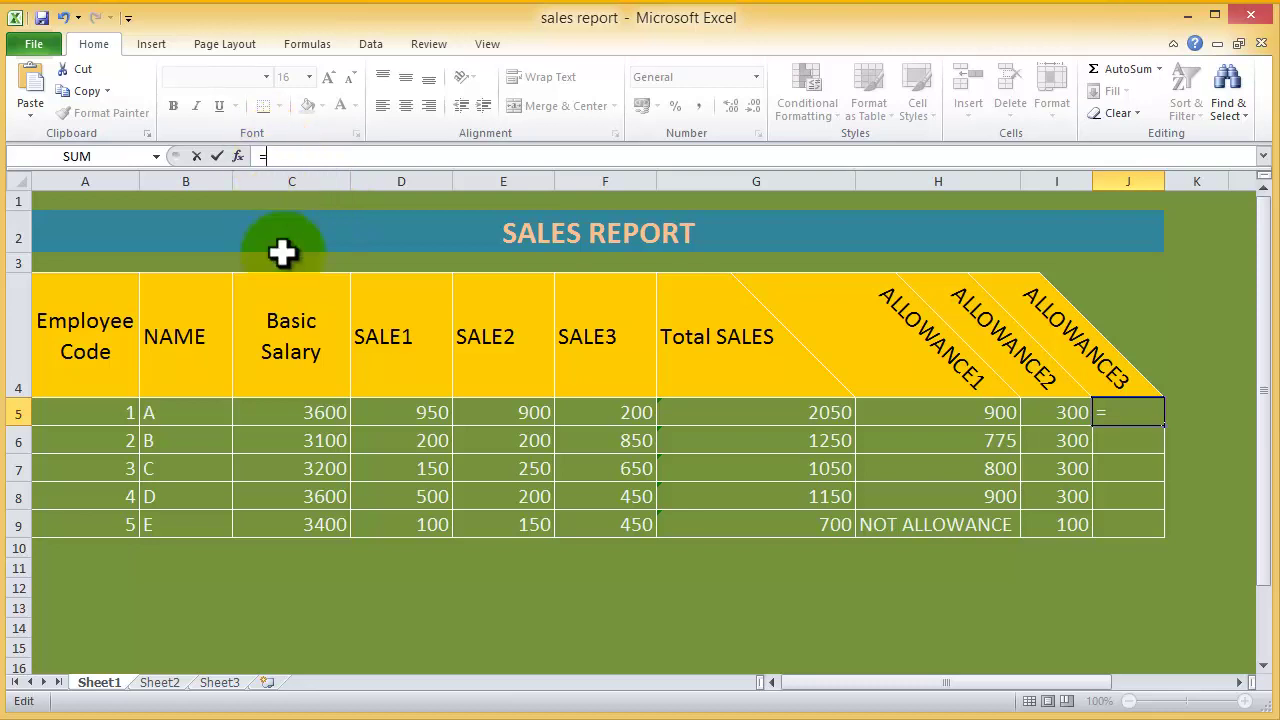
{"action": "type", "text": "I"}
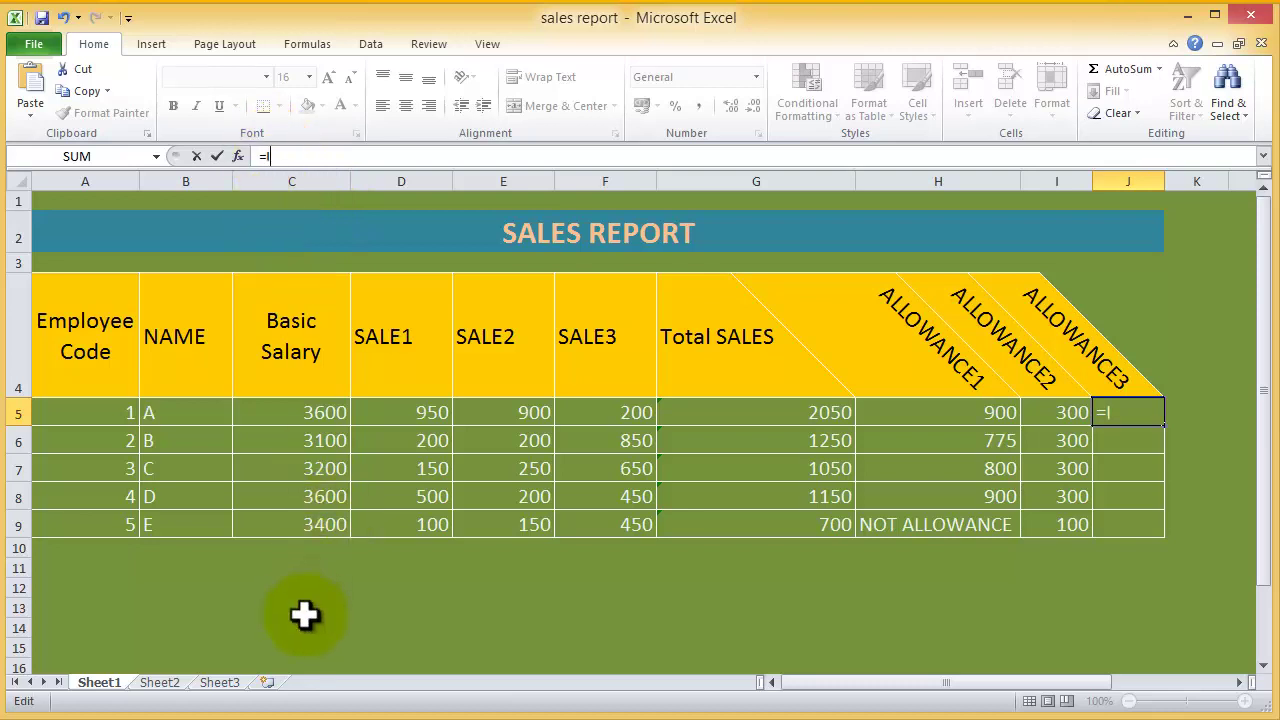
{"action": "type", "text": "F("}
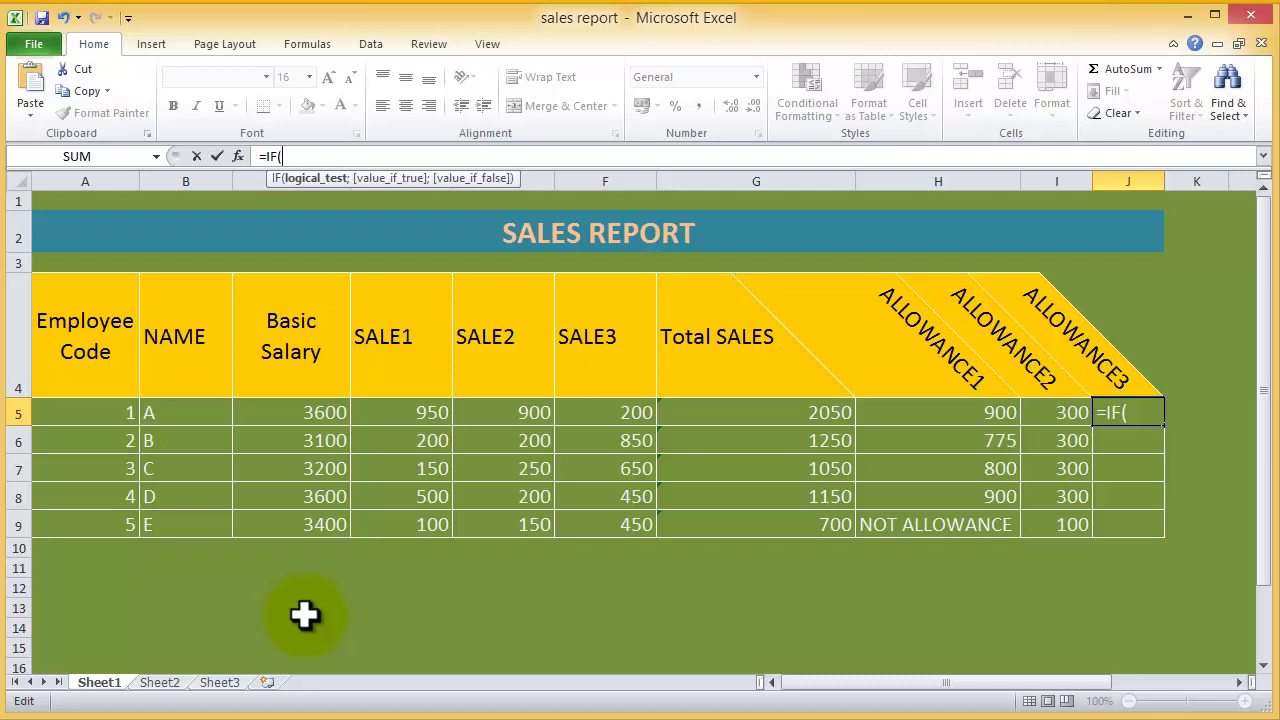
{"action": "type", "text": "A"}
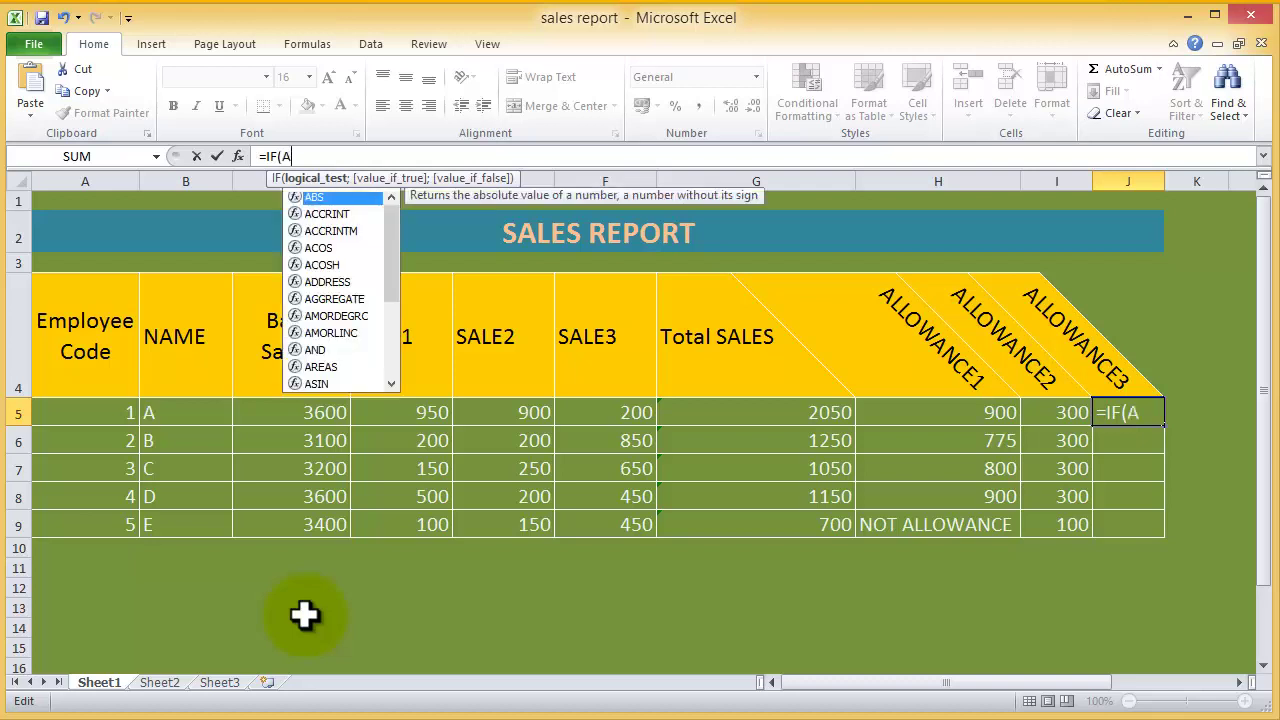
{"action": "type", "text": "ND"}
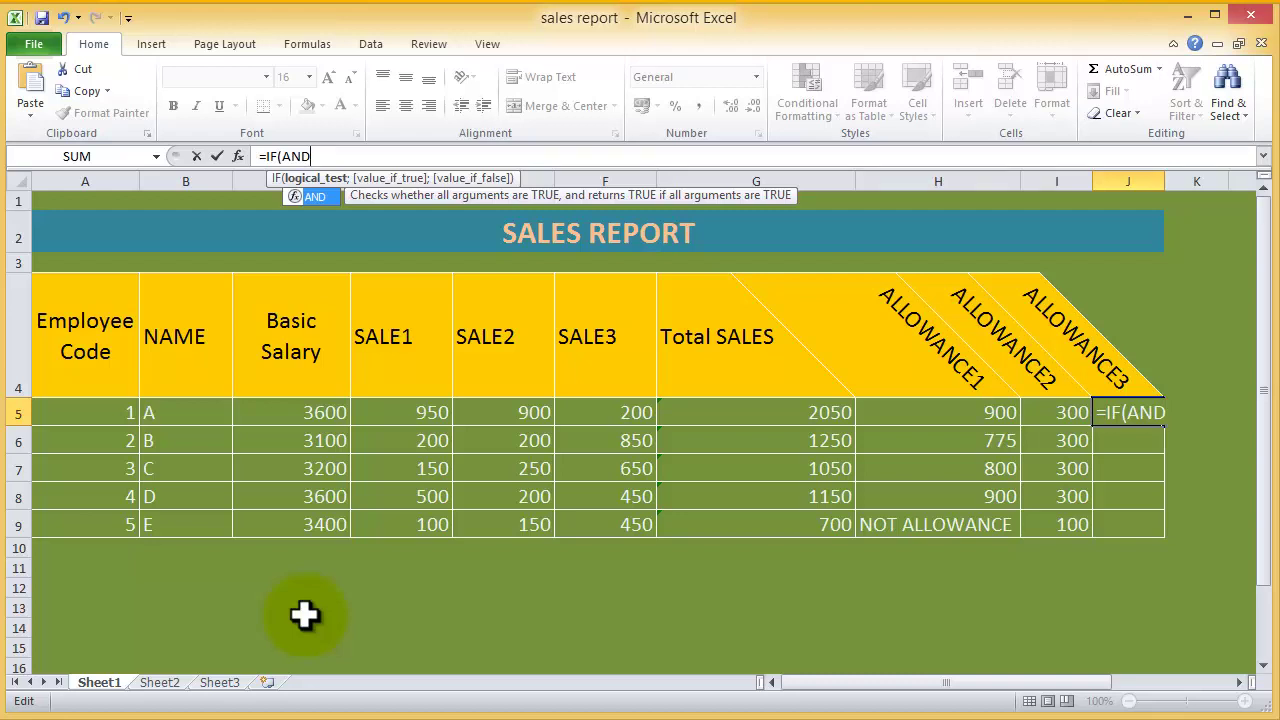
{"action": "type", "text": "(AND("}
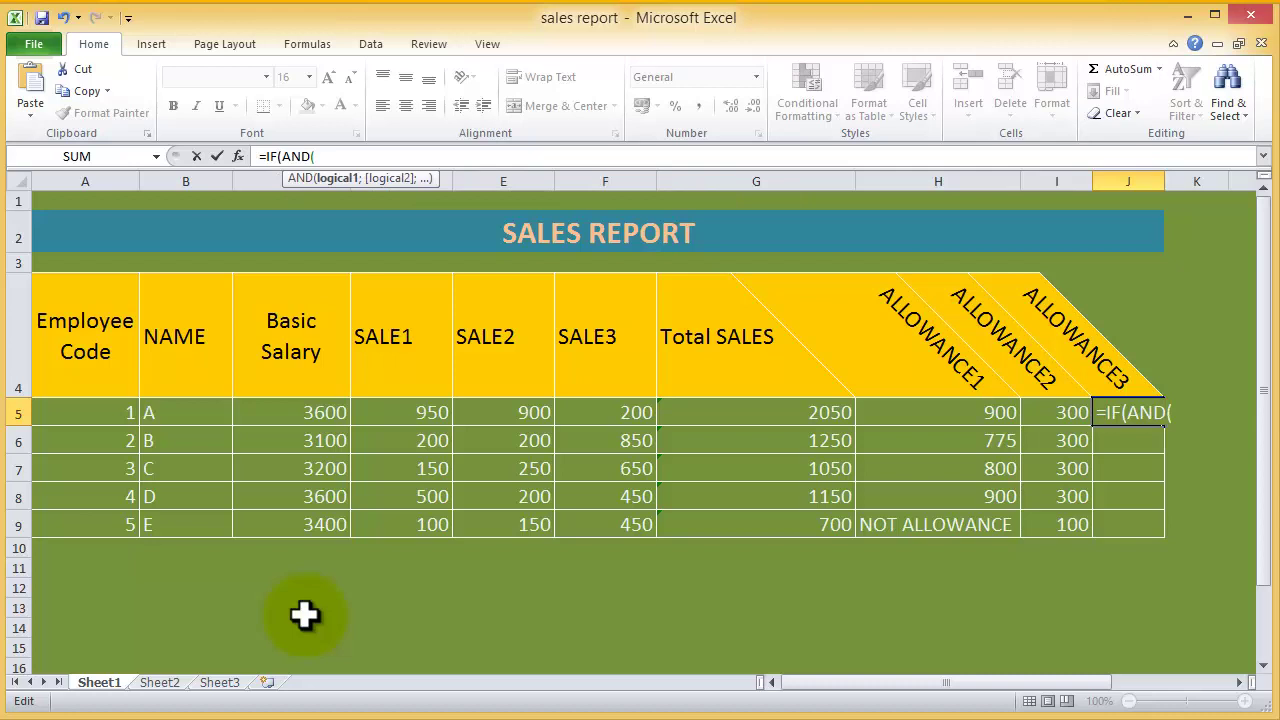
{"action": "type", "text": "G5"}
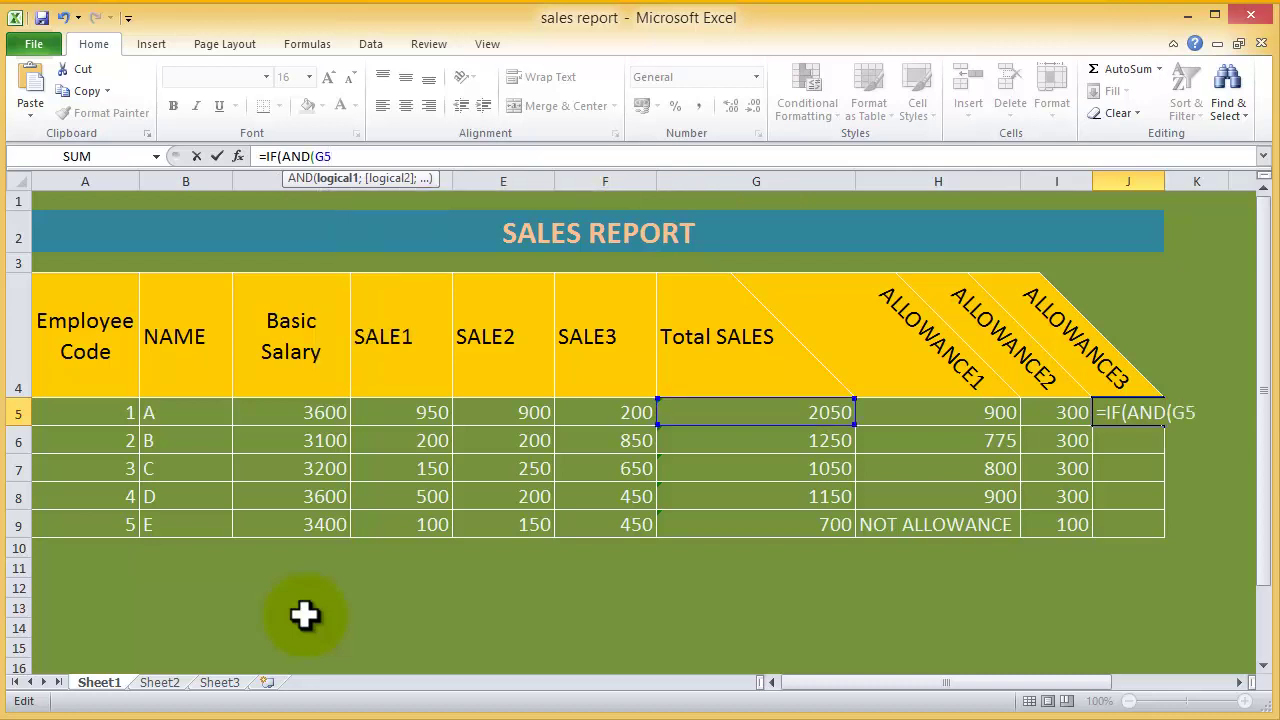
{"action": "type", "text": ">"}
{"action": "type", "text": "1000"}
{"action": "type", "text": "; C"}
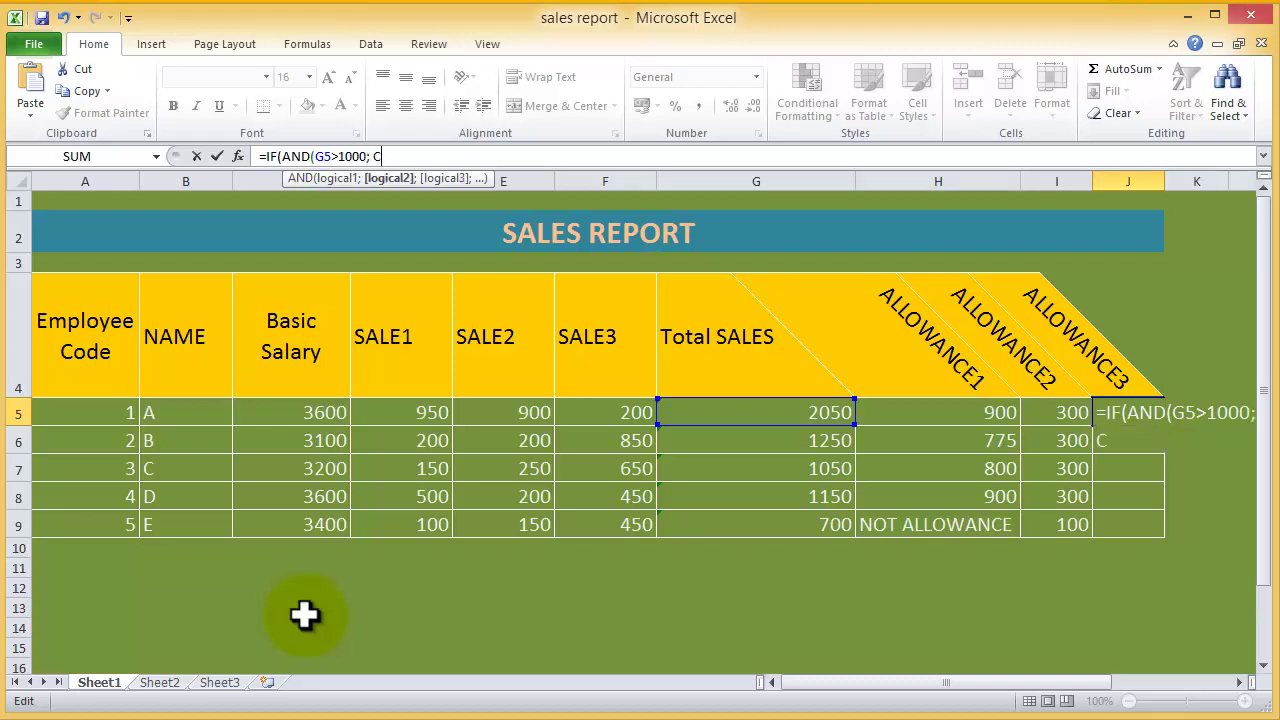
{"action": "type", "text": "5"}
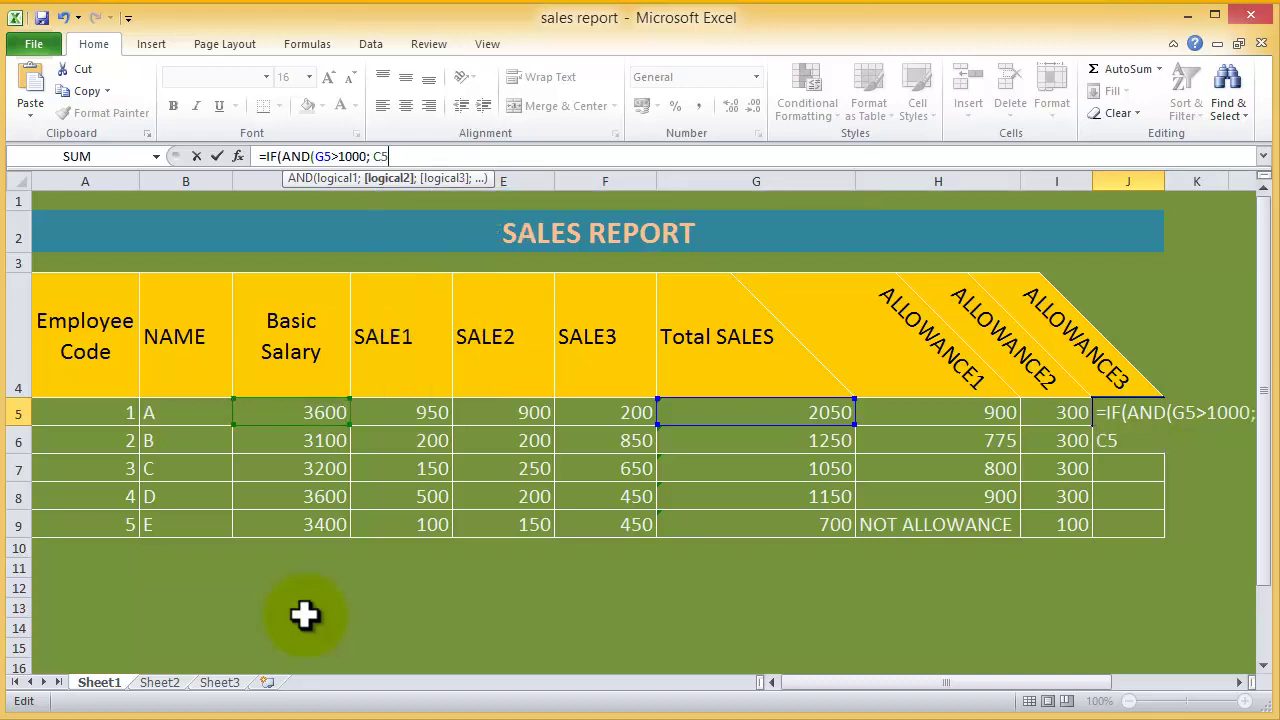
{"action": "type", "text": "=36"}
{"action": "type", "text": "00"}
{"action": "type", "text": ")"}
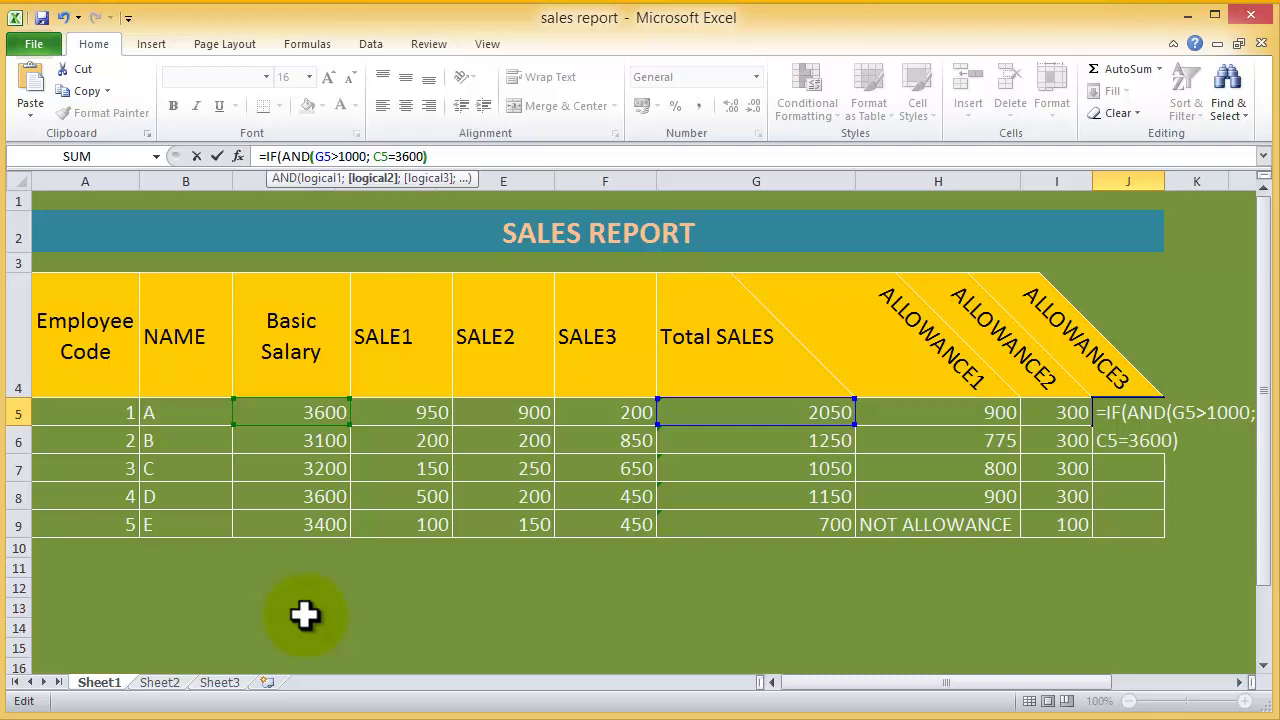
{"action": "type", "text": ";"}
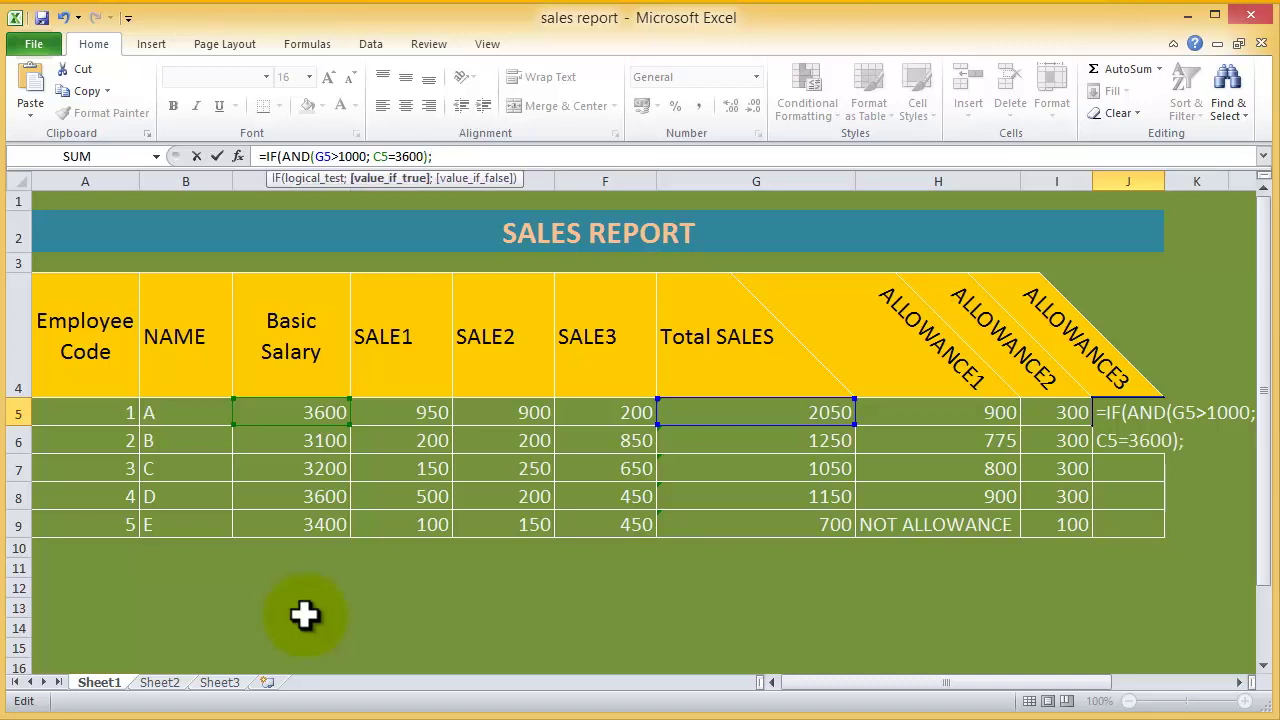
{"action": "type", "text": " 30"}
{"action": "type", "text": "0; 1"}
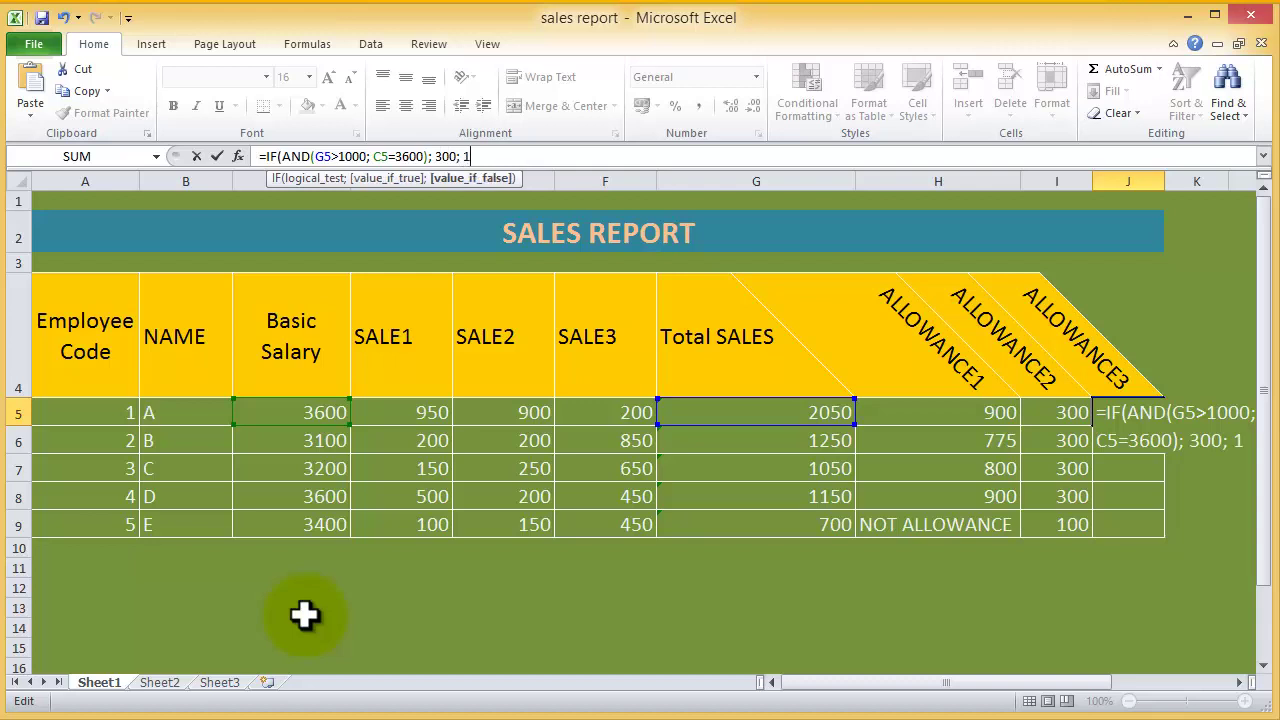
{"action": "type", "text": "00)"}
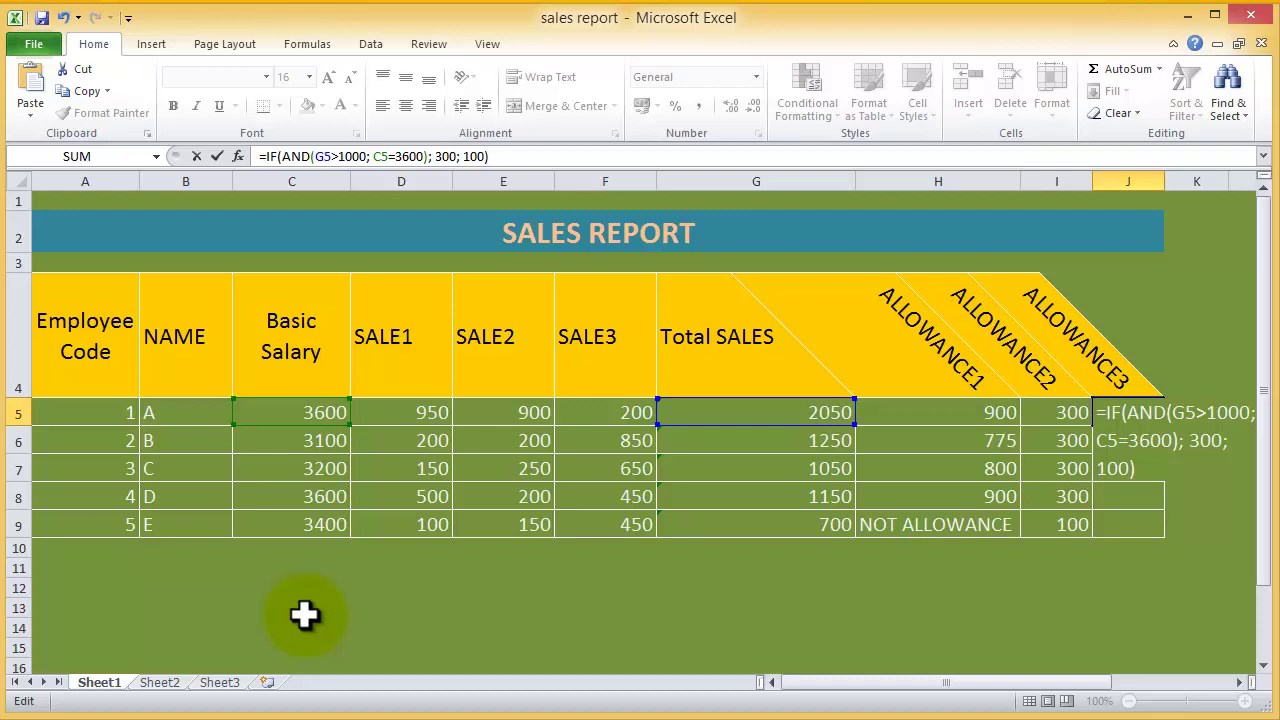
Step: Commit J5's IF-AND formula and fill it to J9, giving 300, 100, 100, 300, 100
{"action": "key", "text": "Return"}
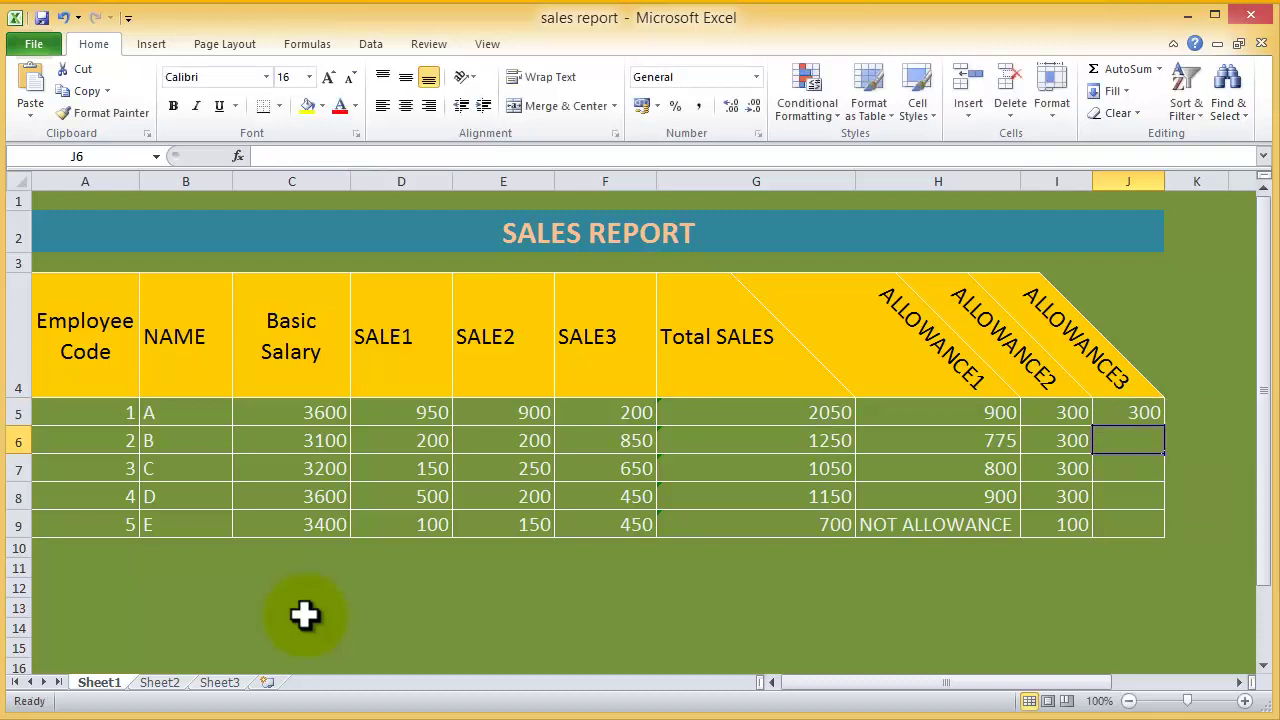
{"action": "left_click", "coordinate": [1135, 413]}
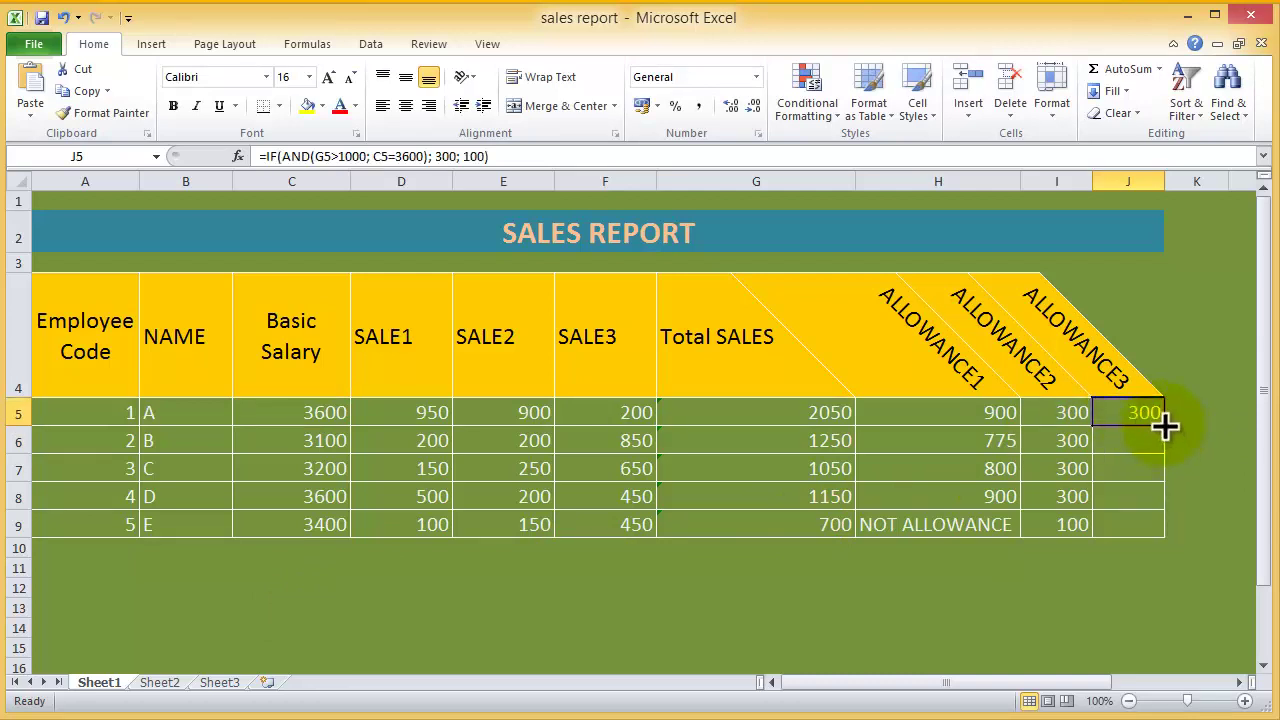
{"action": "left_click_drag", "start_coordinate": [1166, 428], "coordinate": [1164, 530]}
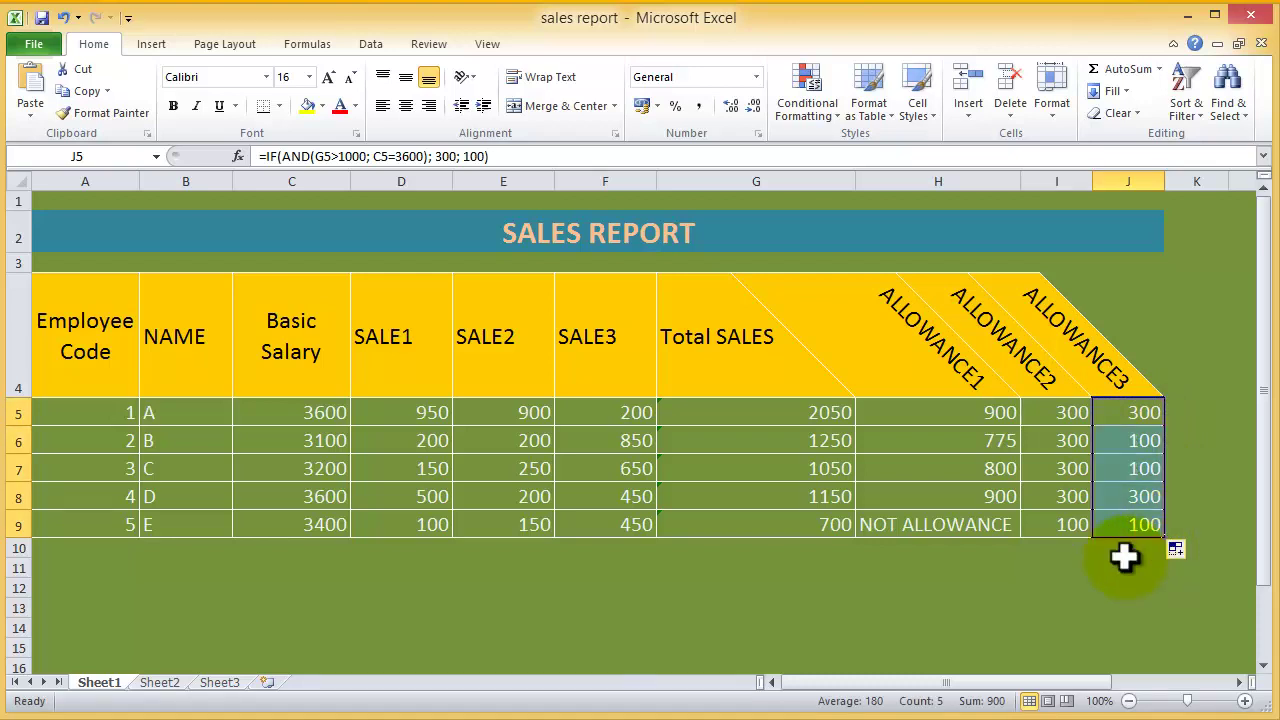
{"action": "left_click", "coordinate": [1010, 590]}
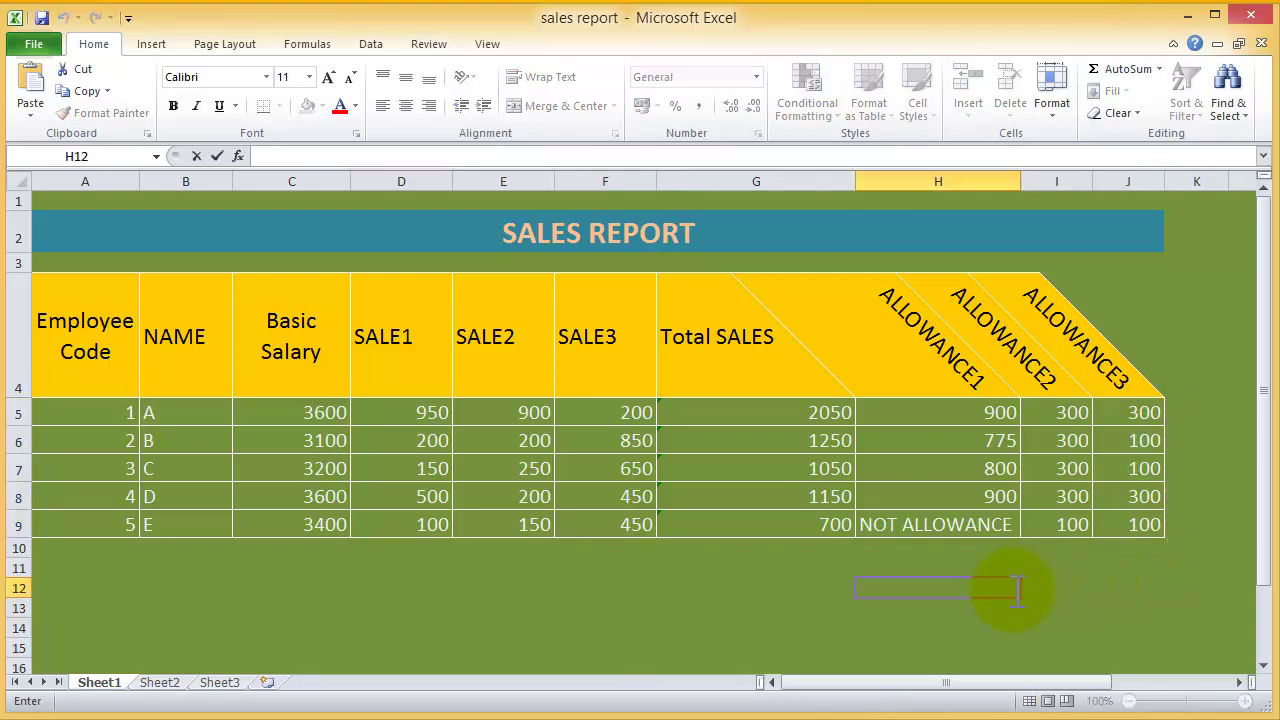